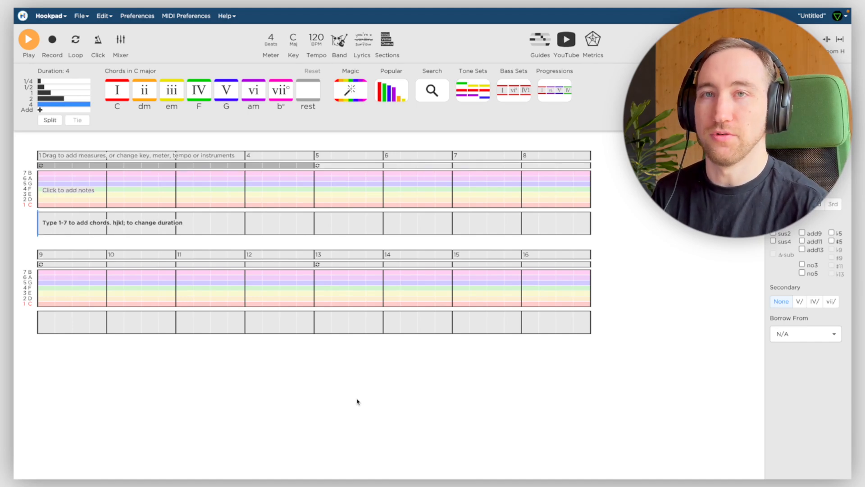
- Loop measures 1 to 4 and set the drum track's sound to Hip Hop Acoustic, Hip Hop Simple 2, Default
left_click_drag(59, 165, 269, 162)
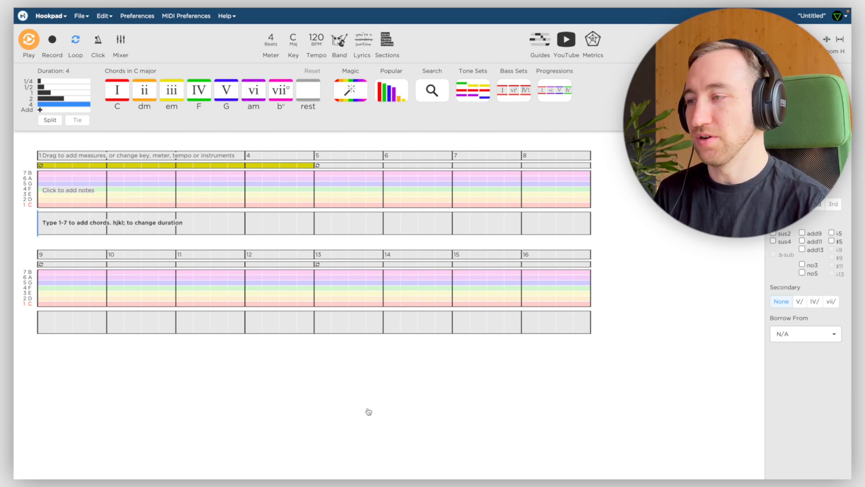
key("b")
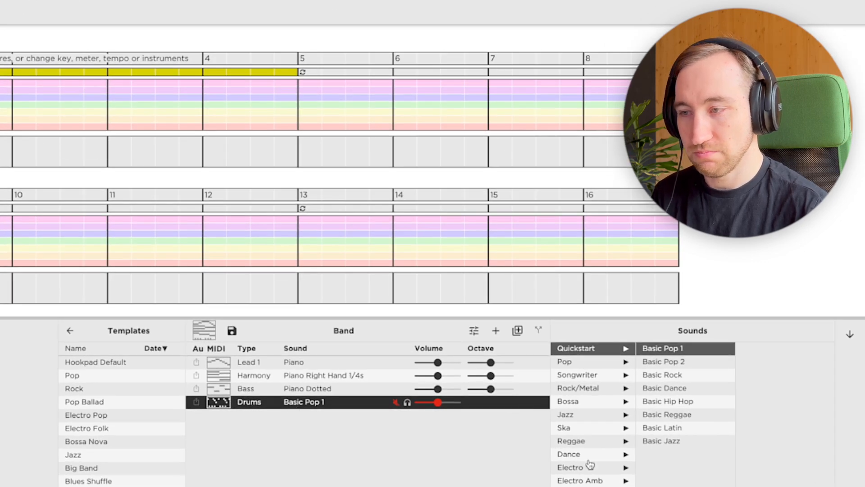
scroll(590, 464, "down", 3)
scroll(590, 464, "down", 3)
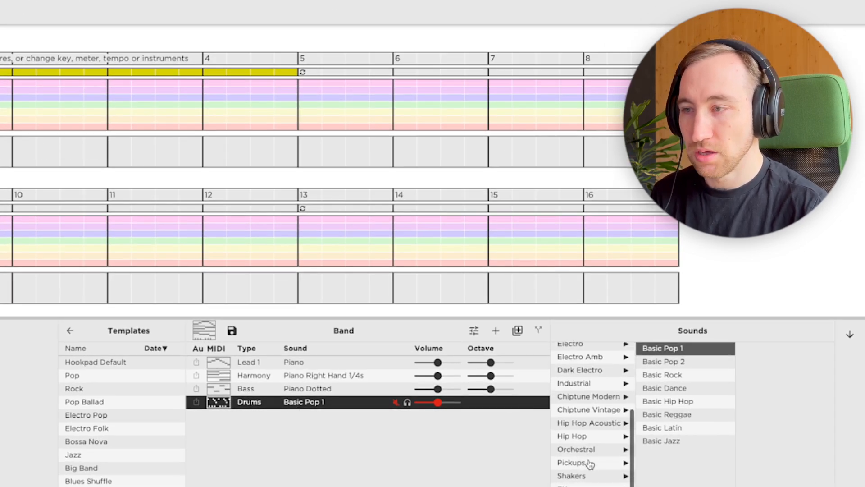
left_click(586, 425)
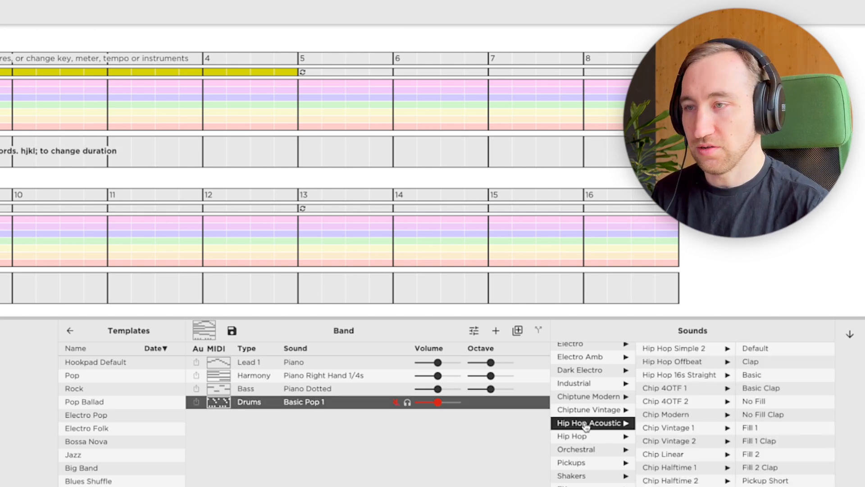
left_click(692, 350)
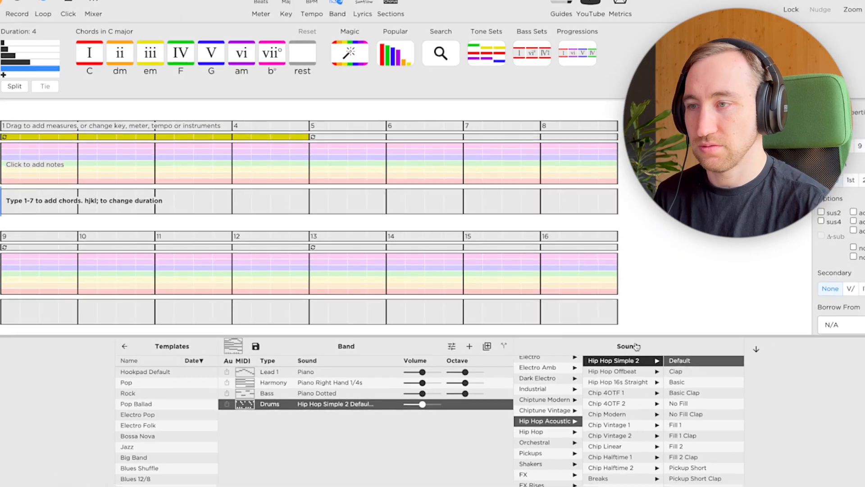
- Start playback of the loop and set the project tempo to 92 BPM
key("space")
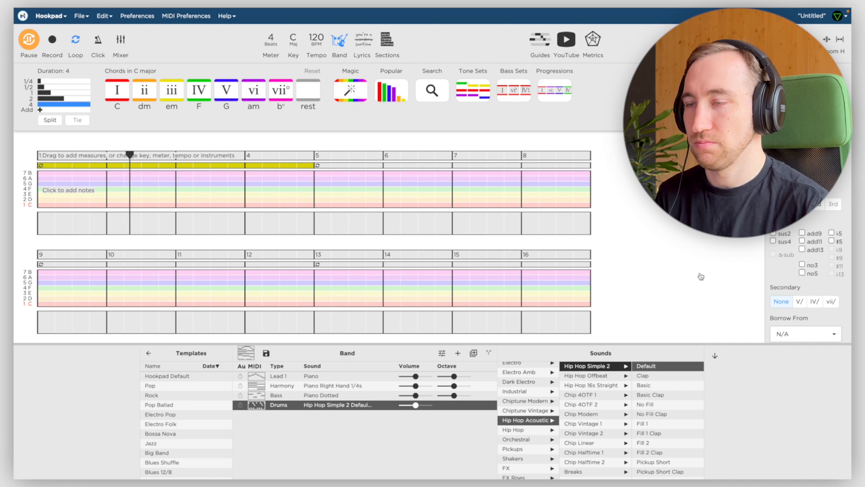
left_click(320, 48)
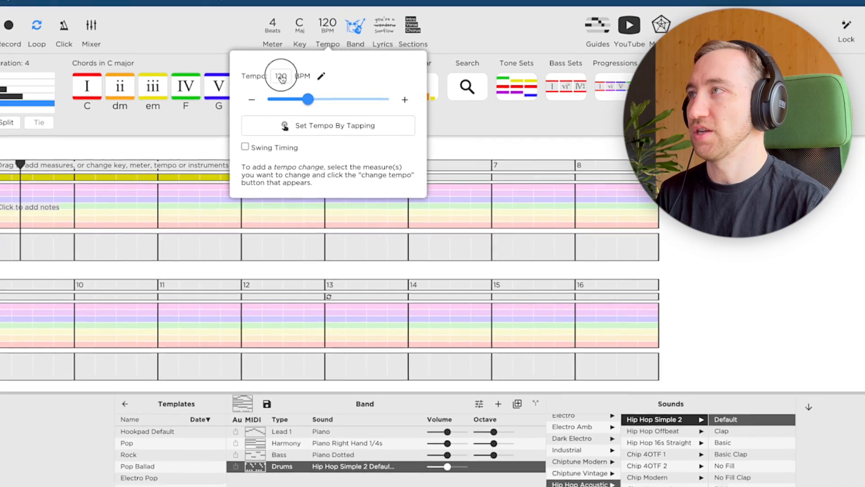
left_click(277, 81)
type("92")
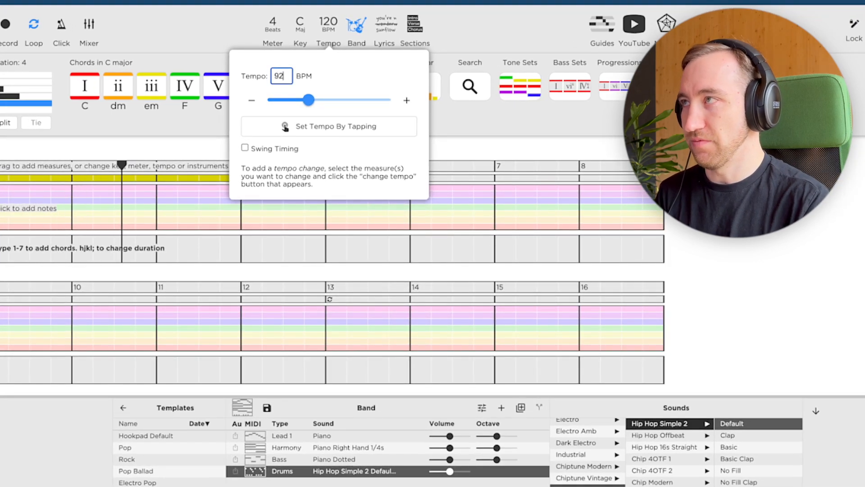
key("Return")
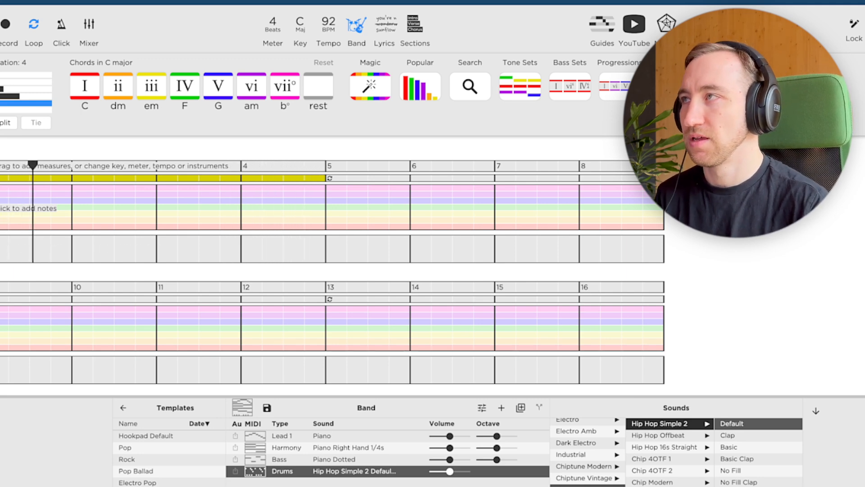
- Enable swing timing for the project and reduce it to 62 %
left_click(326, 46)
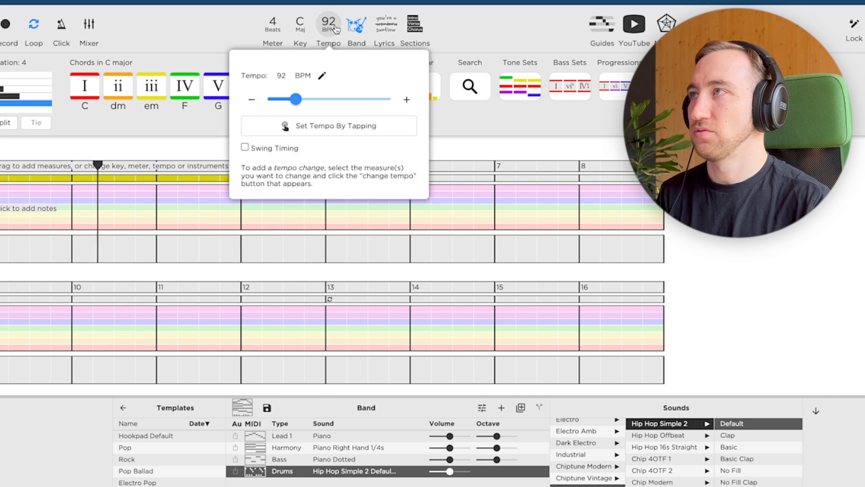
left_click(247, 150)
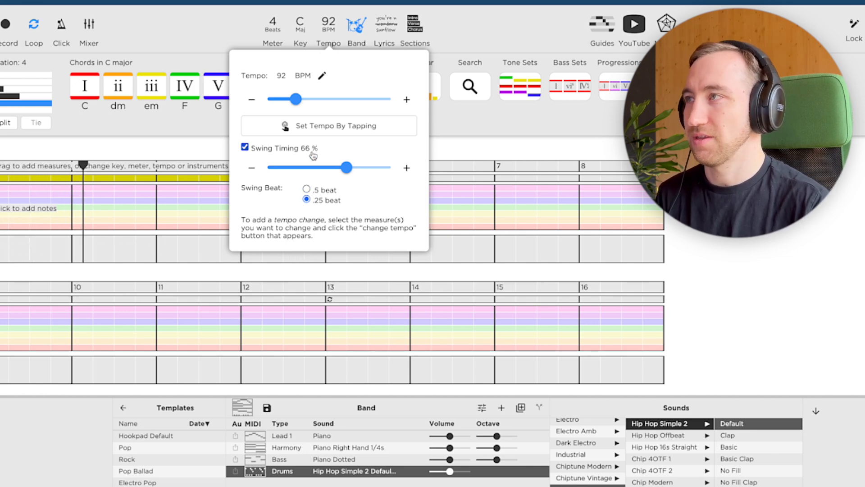
left_click(250, 172)
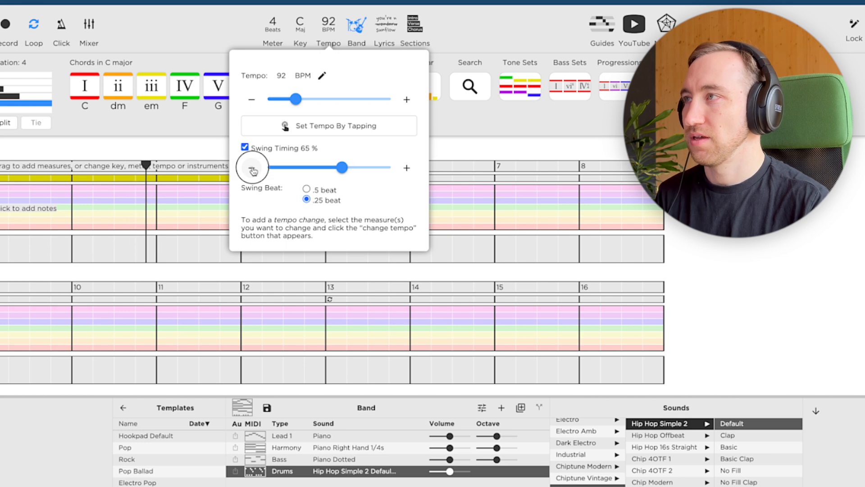
left_click(251, 172)
left_click(251, 171)
left_click(253, 171)
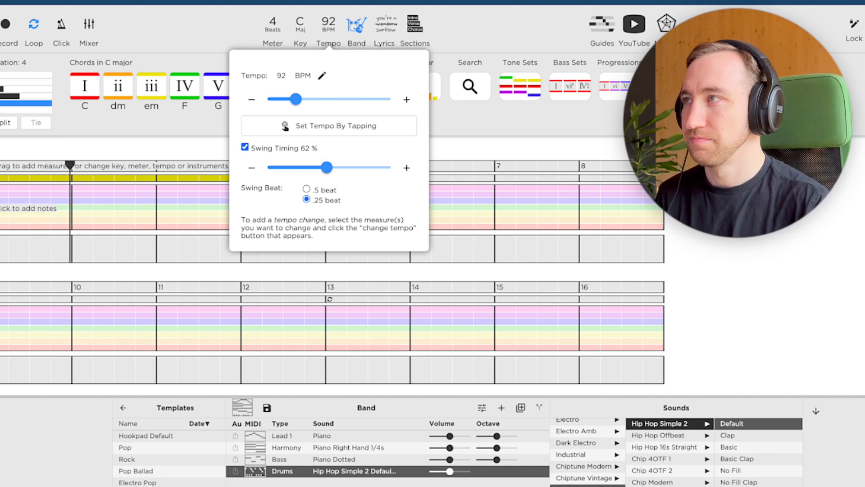
left_click(778, 233)
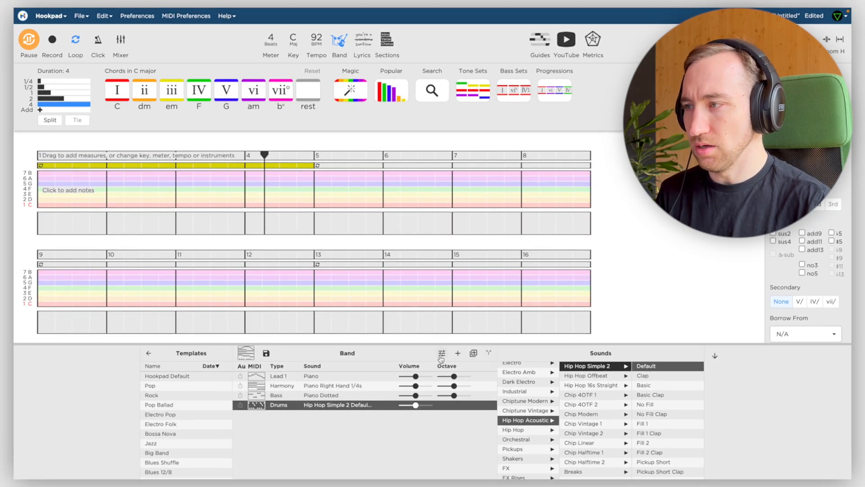
- Duplicate the drum track as a Shaker 16th Offbeat track and raise its volume to nearly maximum
left_click(473, 353)
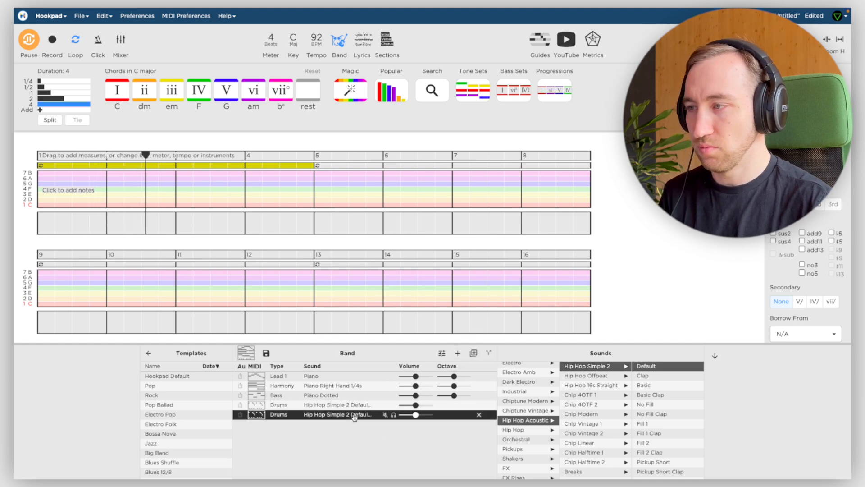
scroll(519, 450, "down", 2)
left_click(518, 447)
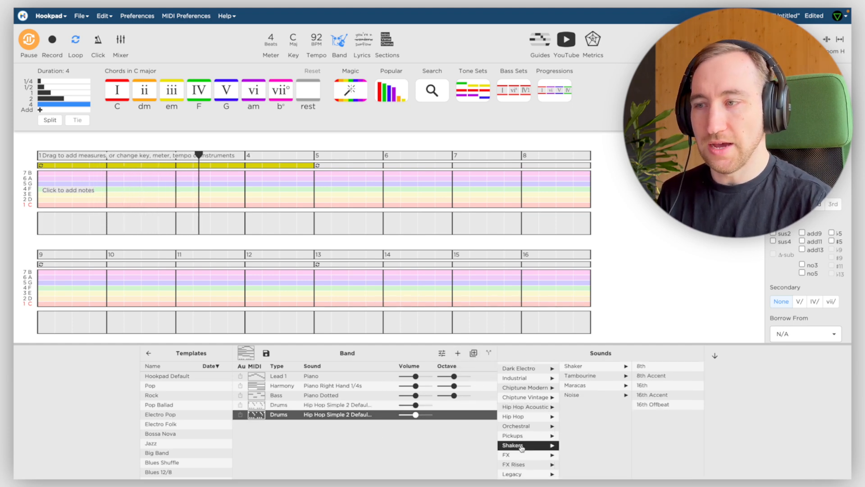
left_click(607, 367)
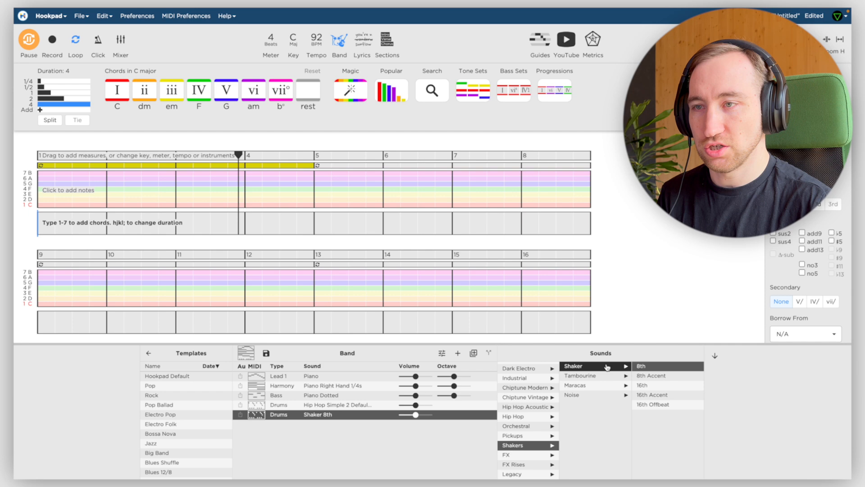
left_click(666, 407)
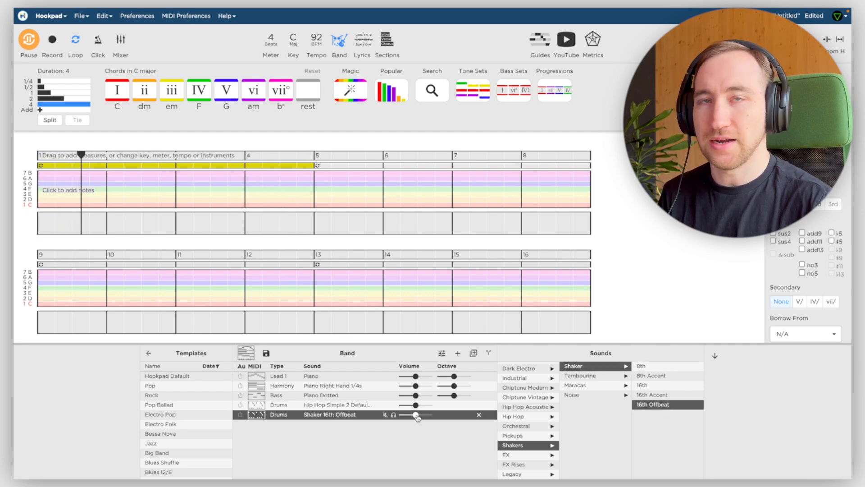
left_click_drag(418, 416, 462, 420)
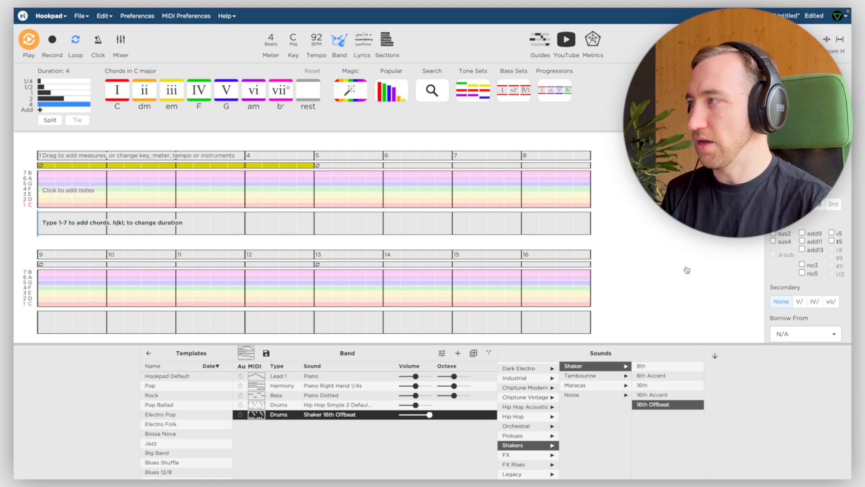
- Add a four-beat tonic chord in measure 1 and change the project's key to C minor
left_click(40, 221)
key("1")
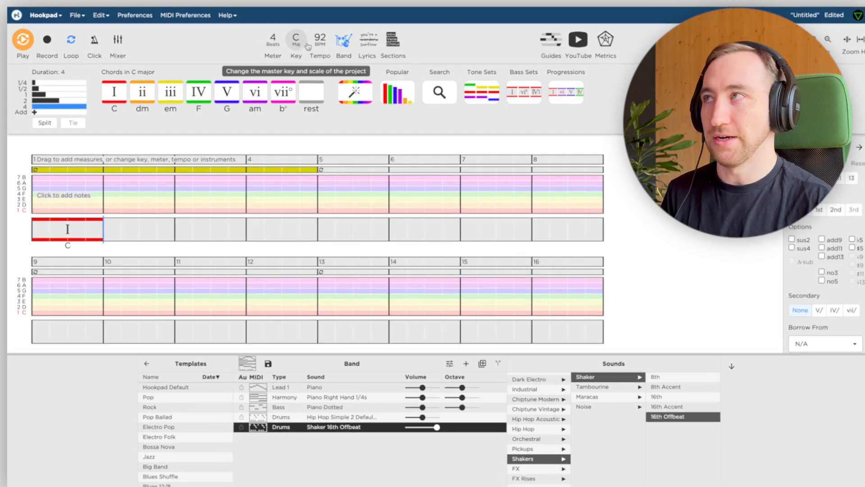
left_click(293, 42)
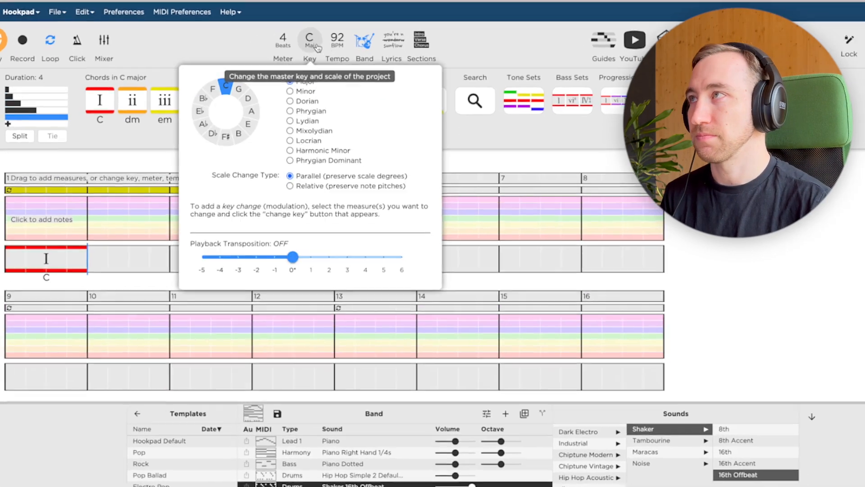
left_click(302, 100)
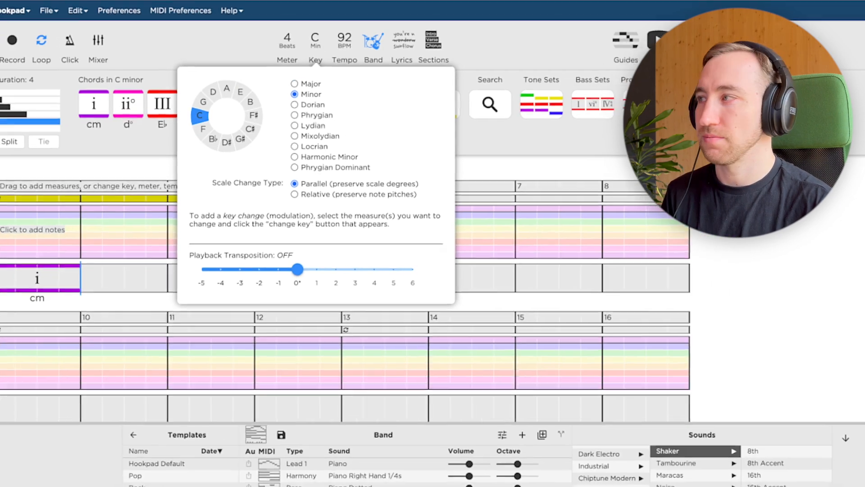
left_click(8, 305)
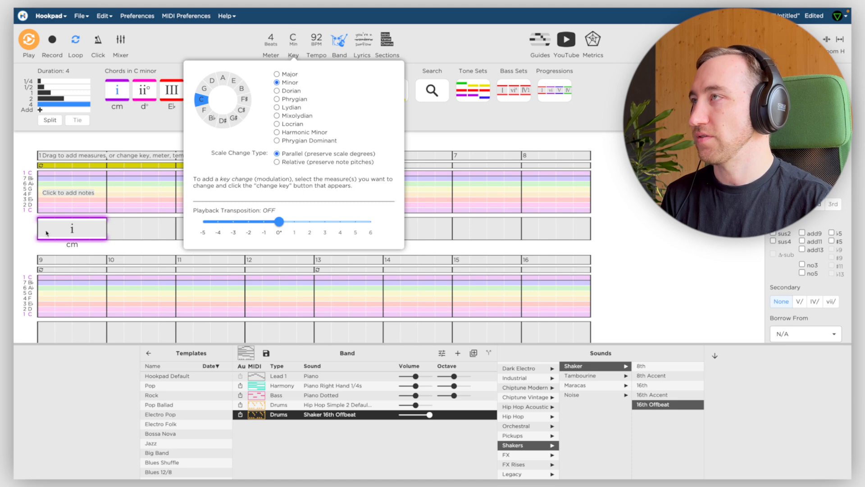
left_click(294, 39)
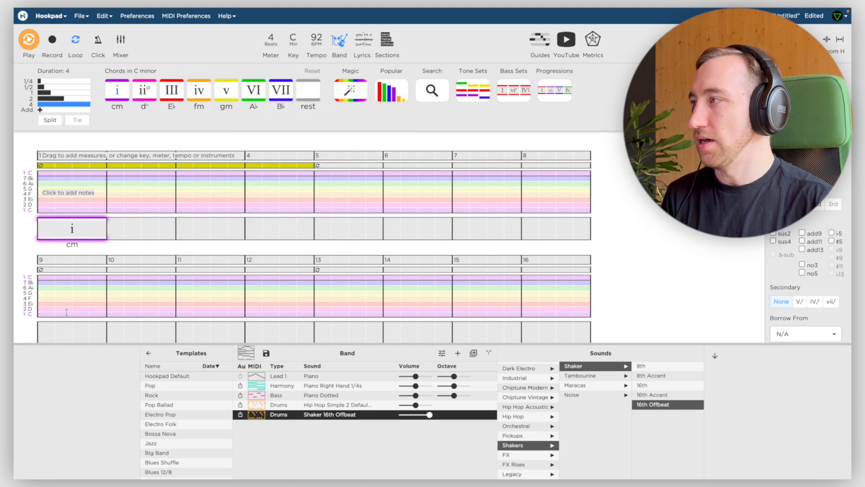
- Add the chords v, VI and VII in measures 2, 3 and 4, each four beats long
left_click(119, 227)
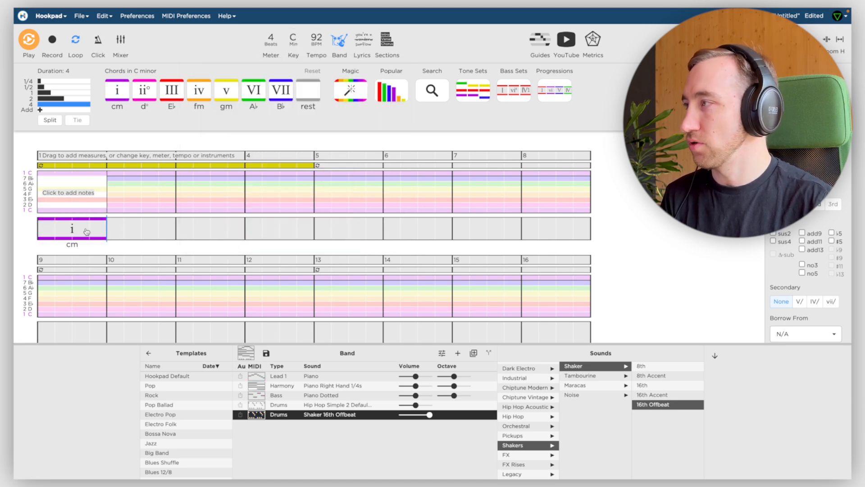
left_click(110, 224)
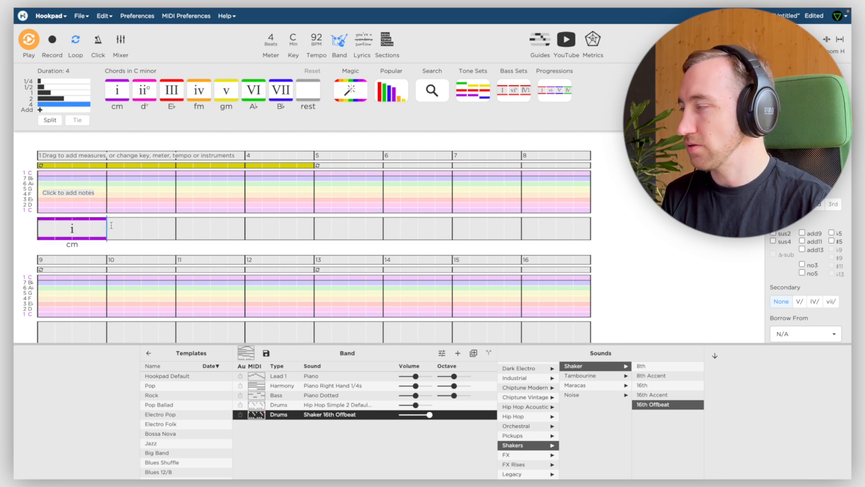
key("5")
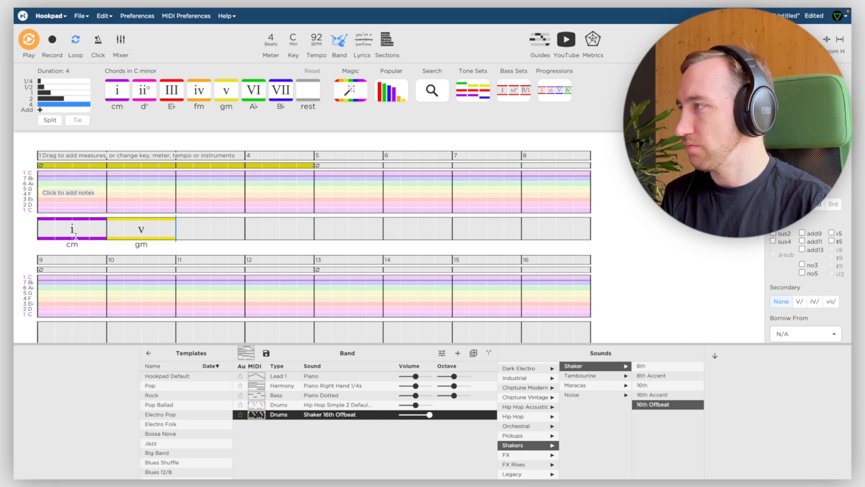
left_click(142, 232)
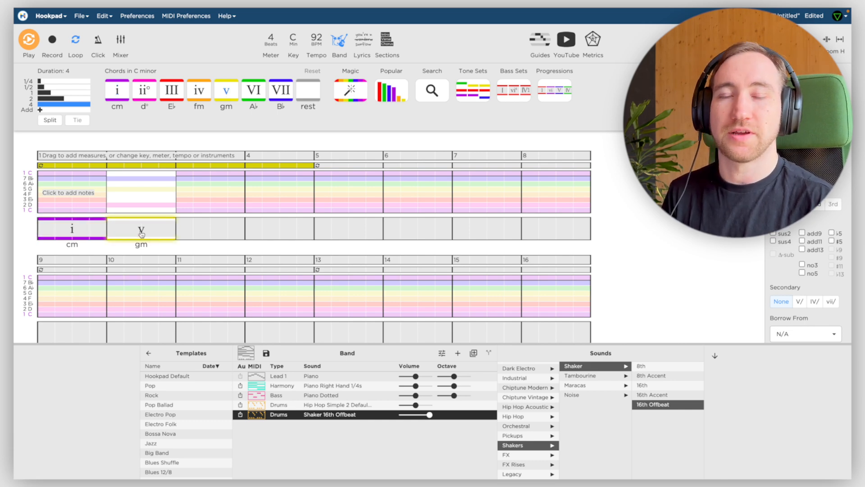
left_click(178, 228)
key("6")
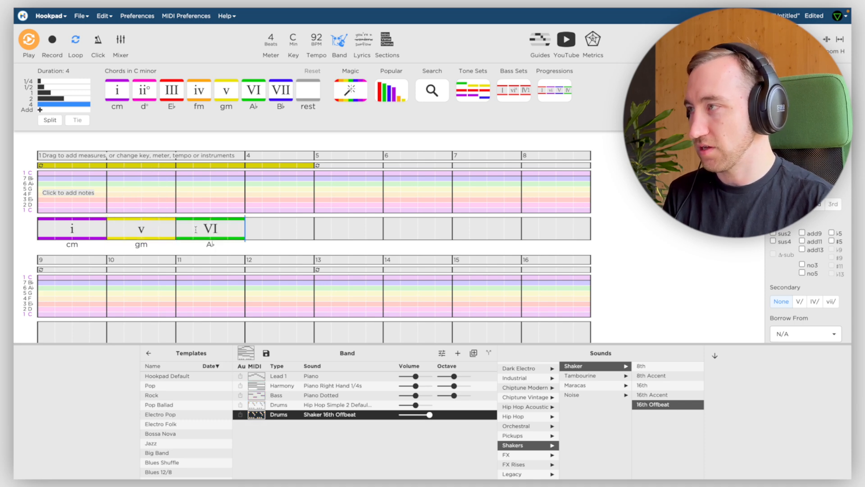
key("7")
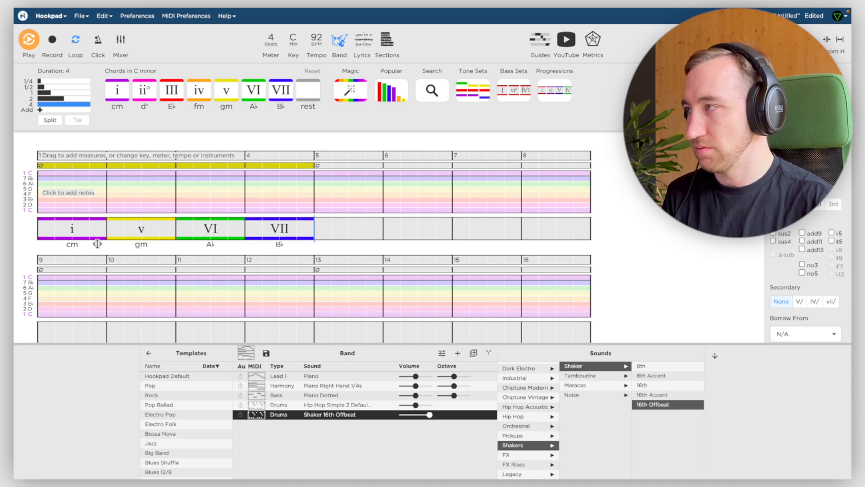
- Audition the i, v, VI and VII chords one by one, returning to the chord in measure 1
left_click(79, 235)
left_click(137, 231)
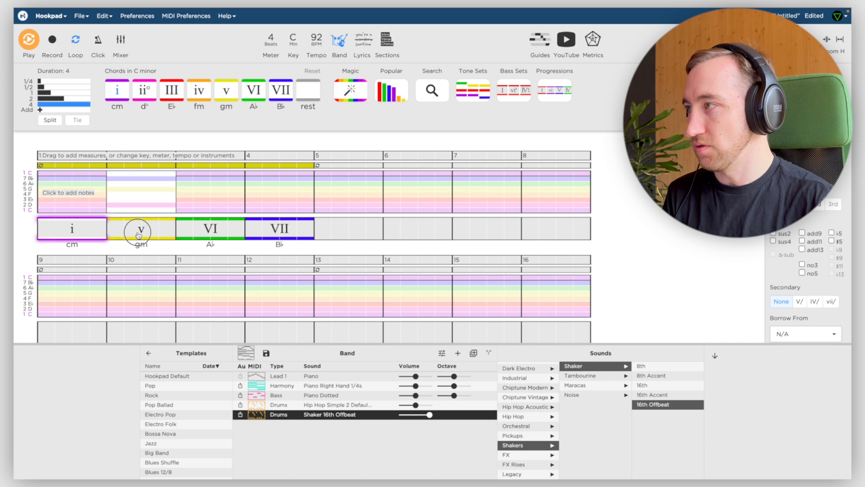
left_click(207, 231)
left_click(263, 228)
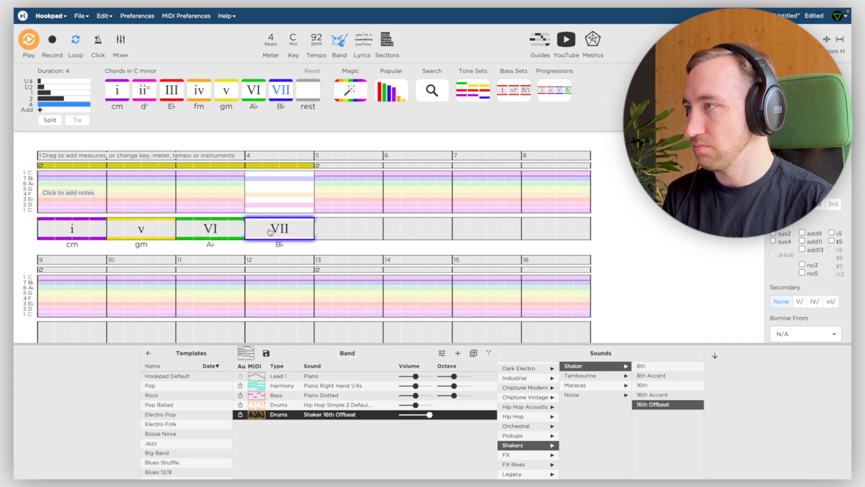
left_click(56, 235)
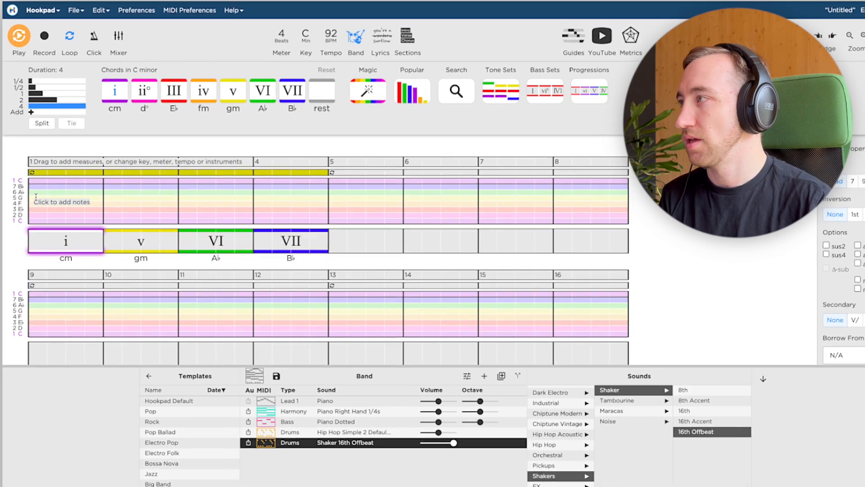
- Place the note cursor at the start of measure 1's melody, play the looped progression and stop playback
left_click(44, 188)
key("space")
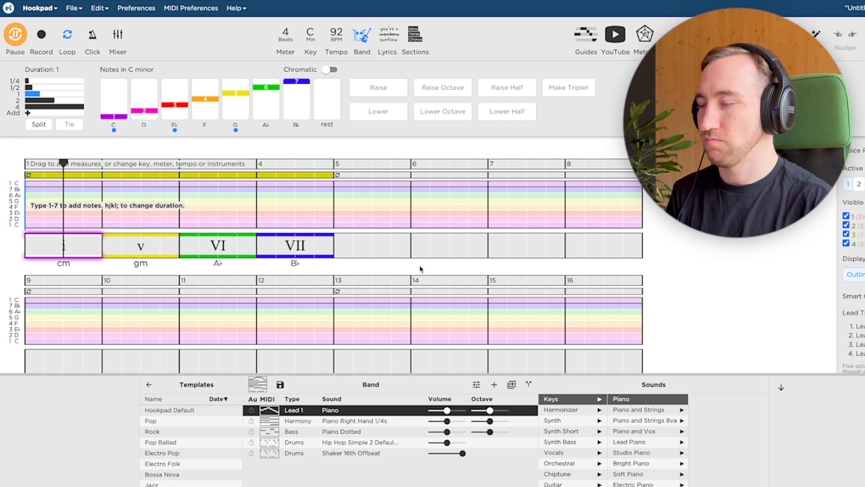
key("space")
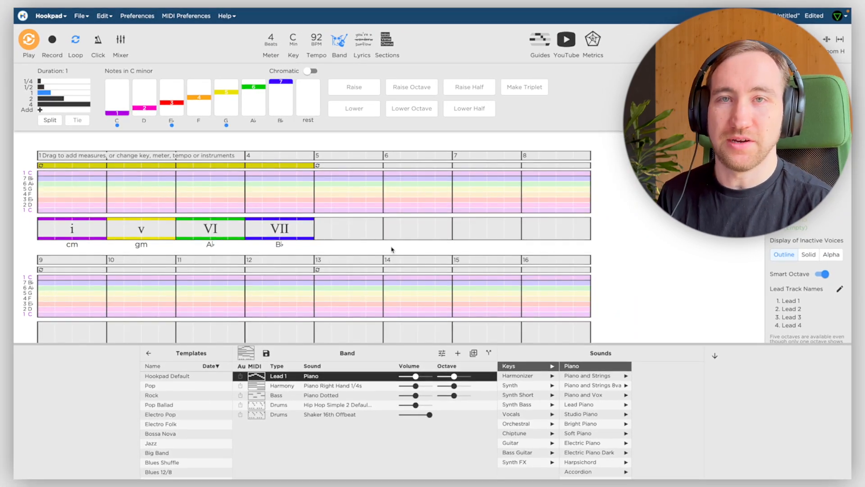
- Change the bass track's sound to the electric Thumb Bass with the Funk pattern and play the loop
left_click(352, 394)
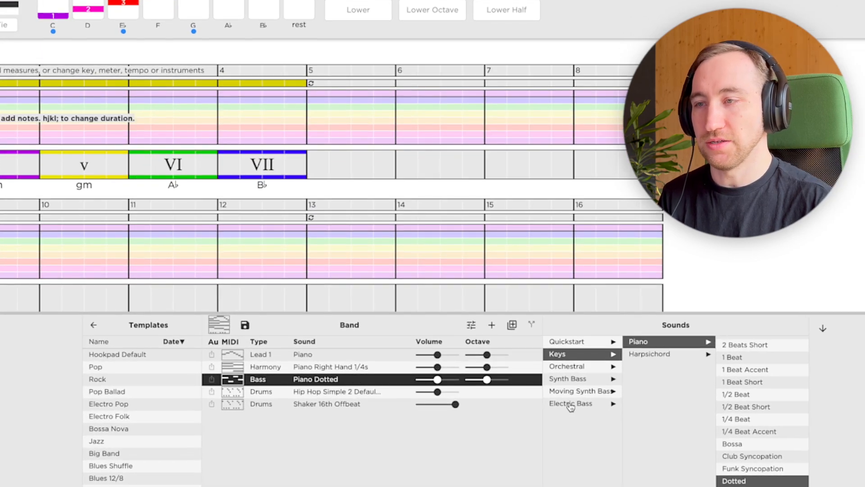
left_click(570, 405)
left_click(667, 371)
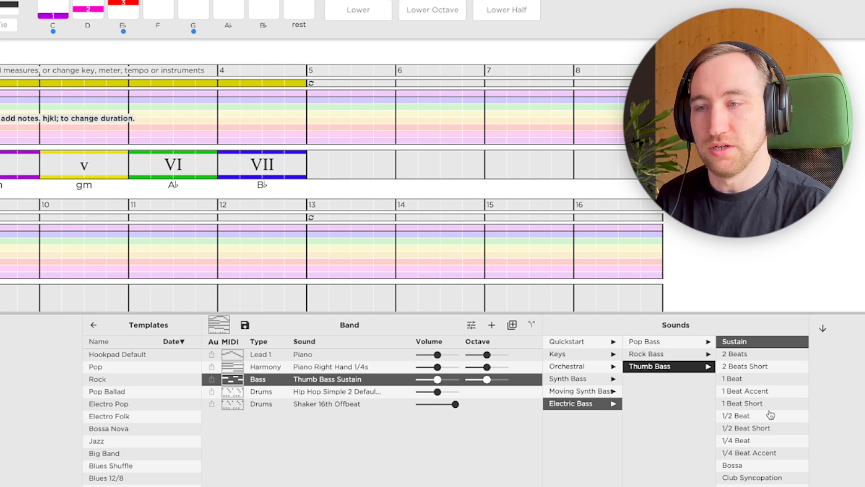
scroll(768, 412, "down", 3)
scroll(770, 414, "down", 1)
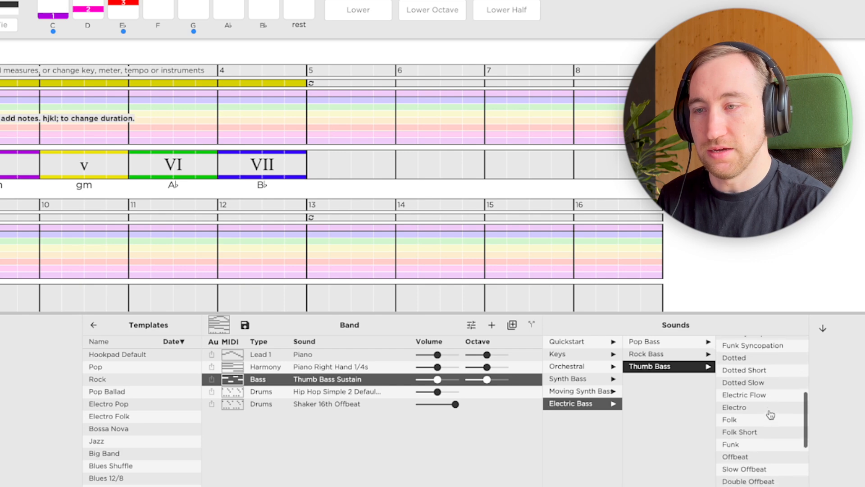
left_click(747, 445)
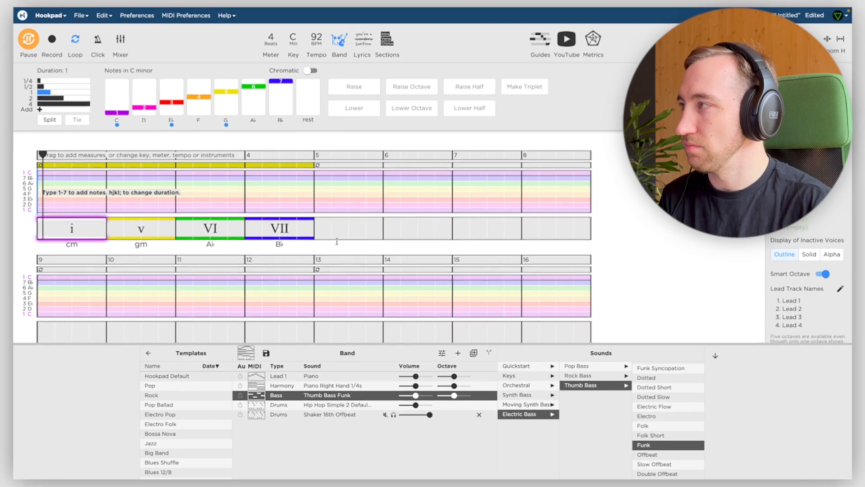
key("space")
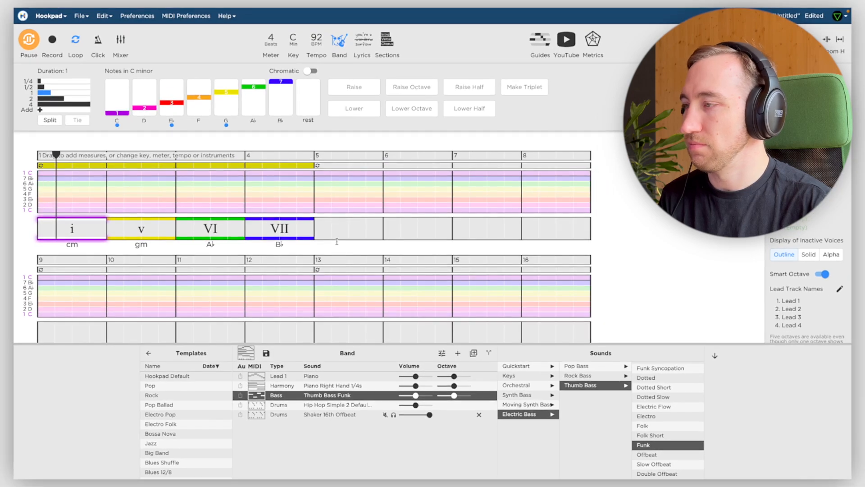
- Change the harmony track from piano to acoustic guitar with the Funky 1 pattern while the loop plays
left_click(386, 387)
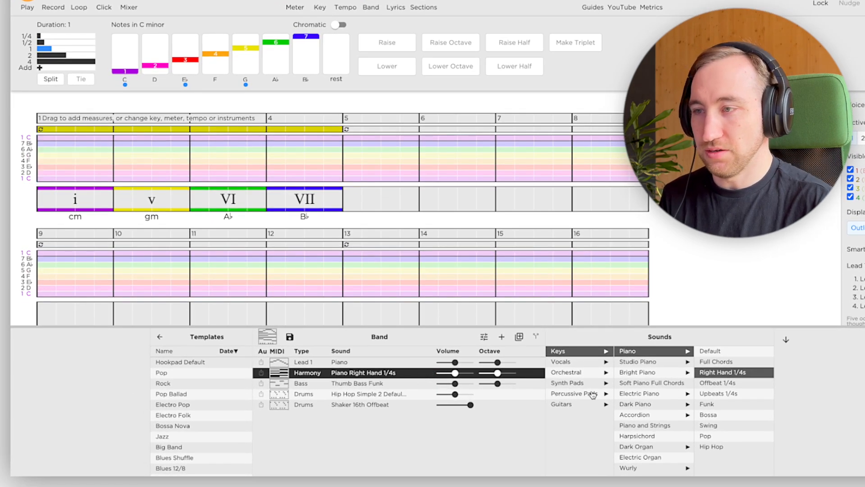
left_click(576, 404)
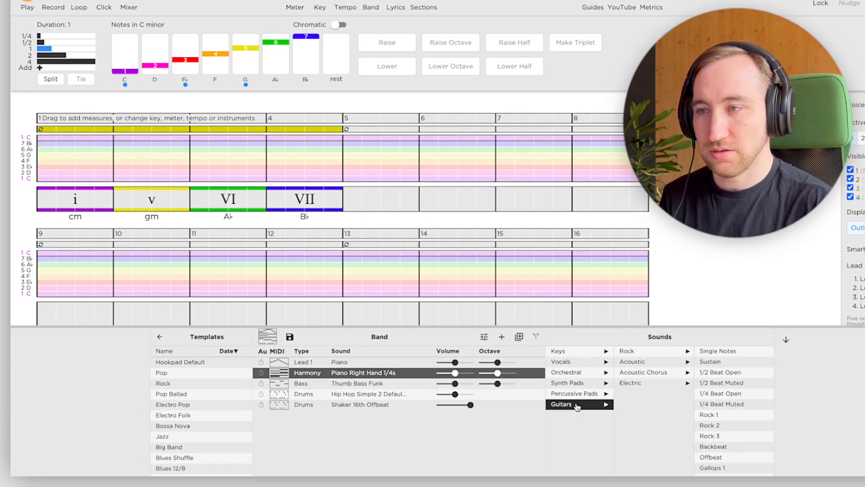
left_click(654, 362)
key("space")
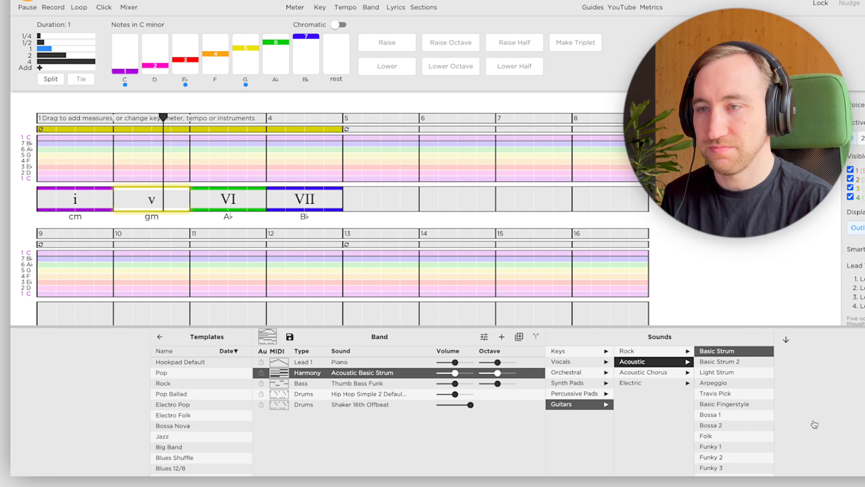
scroll(736, 439, "down", 1)
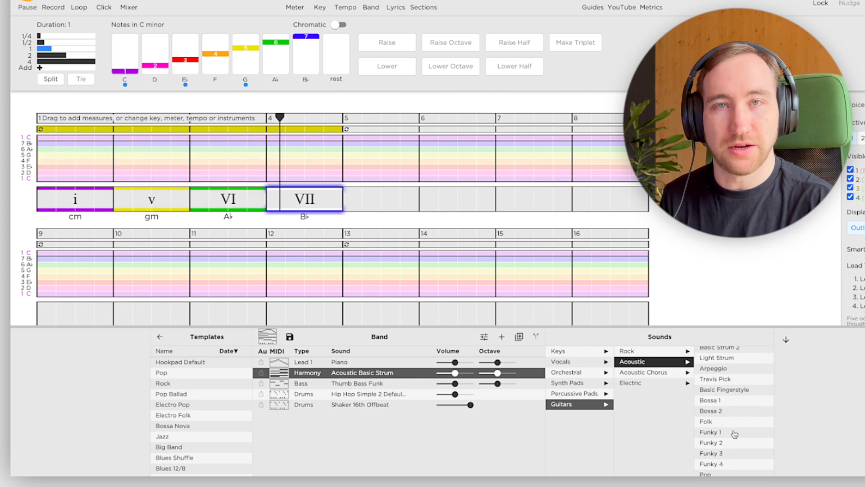
left_click(735, 432)
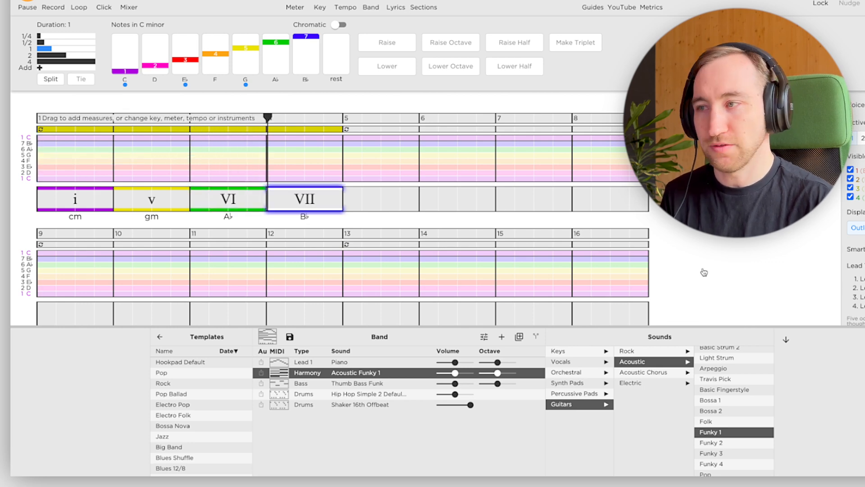
- Duplicate the harmony track, set the copy to Electric Piano Funk and lower its volume to about 29
left_click(520, 338)
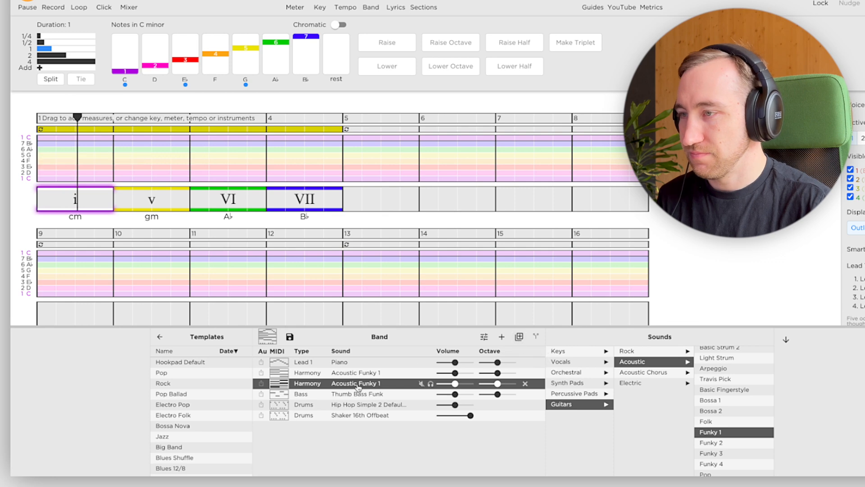
left_click(581, 352)
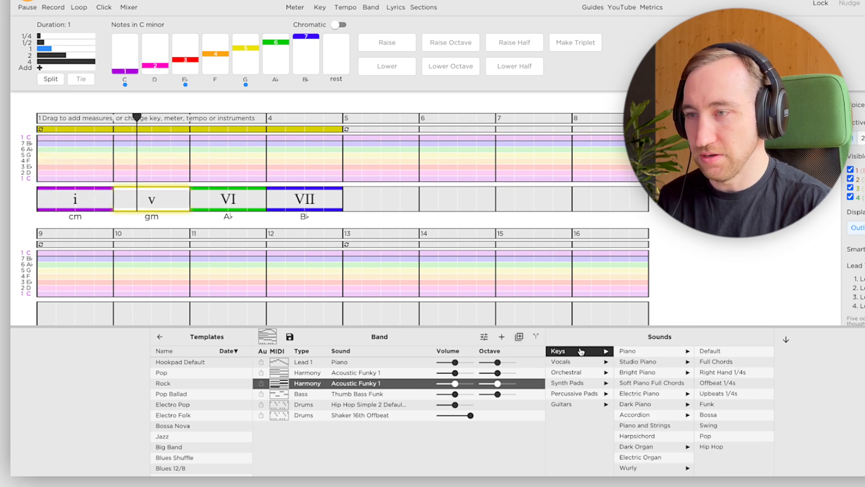
left_click(665, 395)
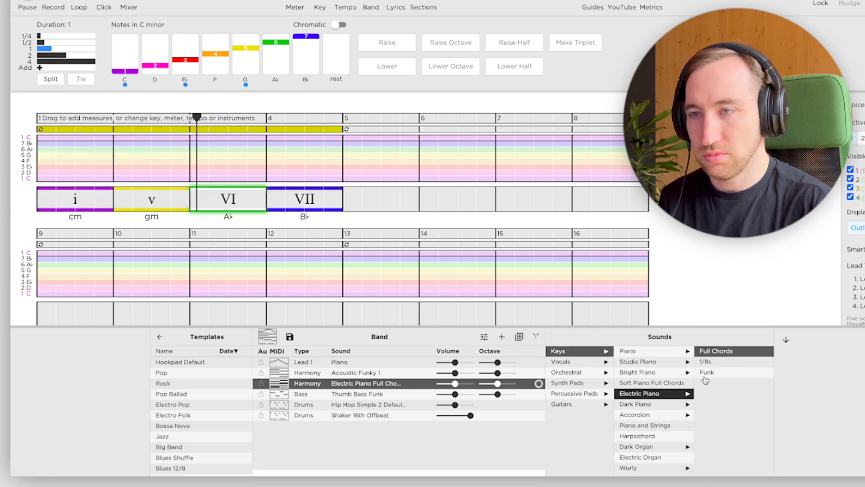
left_click(721, 373)
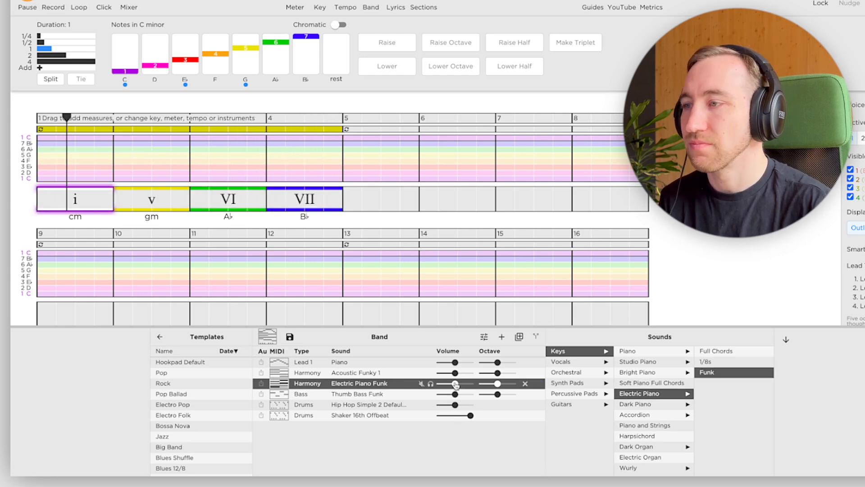
left_click_drag(455, 384, 449, 385)
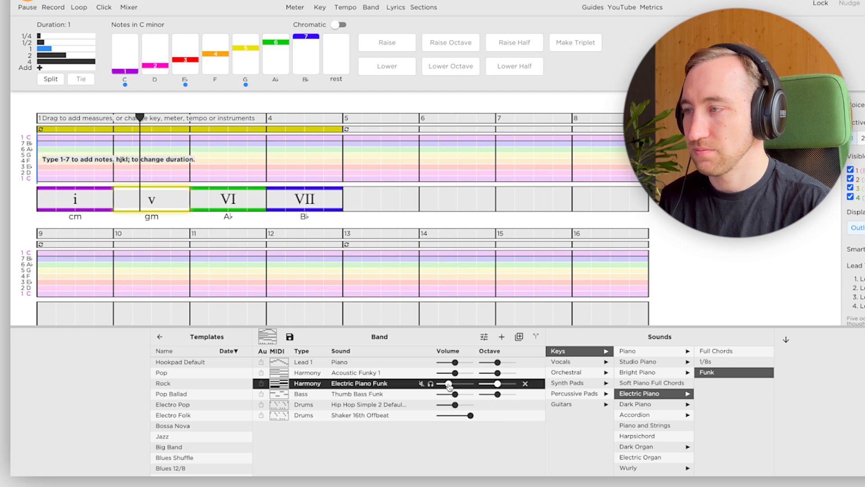
- Add a third harmony track with Power Strings at volume about 32, slightly lower the Electric Piano Funk volume and stop playback
left_click(519, 336)
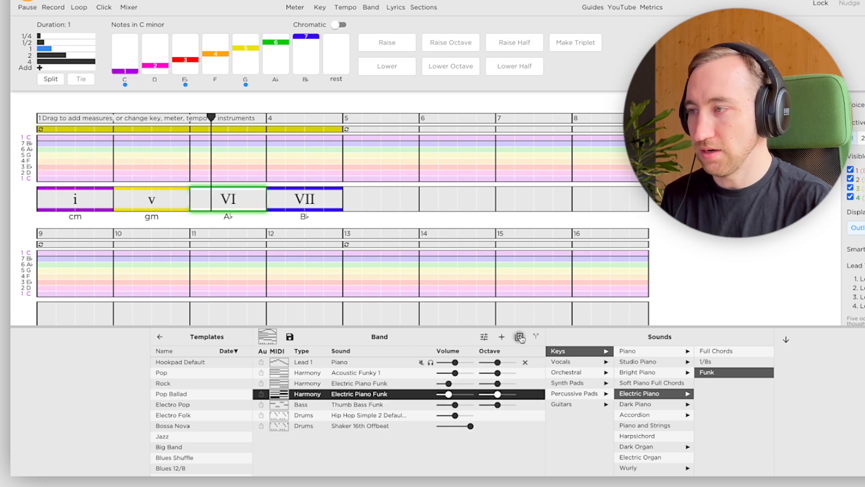
left_click(583, 376)
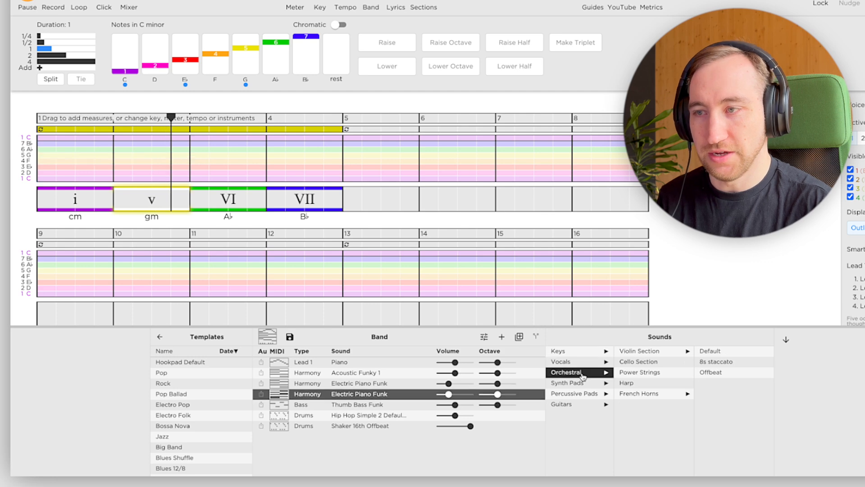
left_click(653, 373)
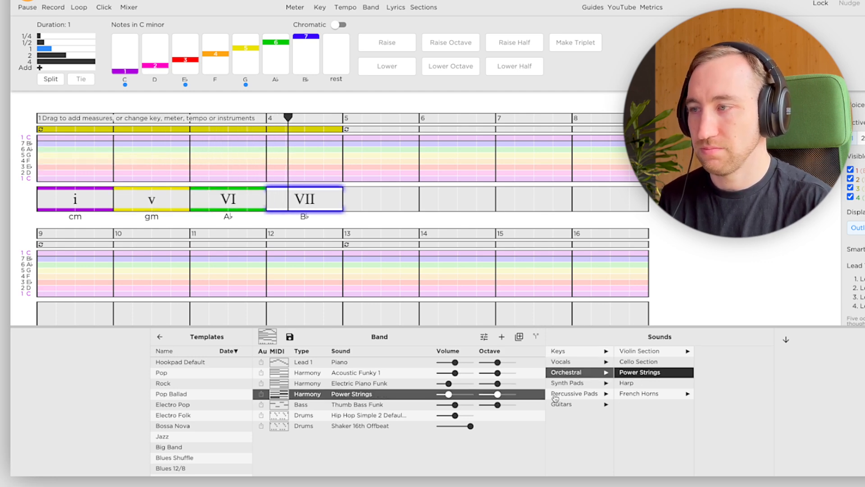
left_click(449, 395)
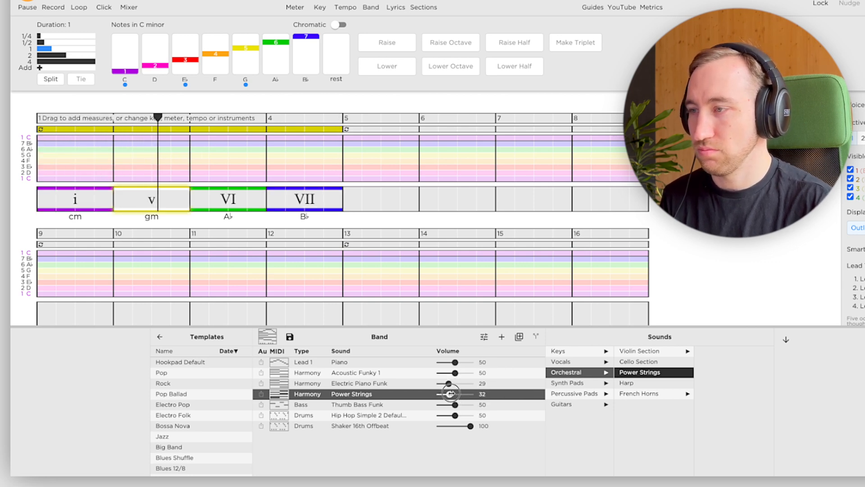
left_click_drag(448, 382, 447, 382)
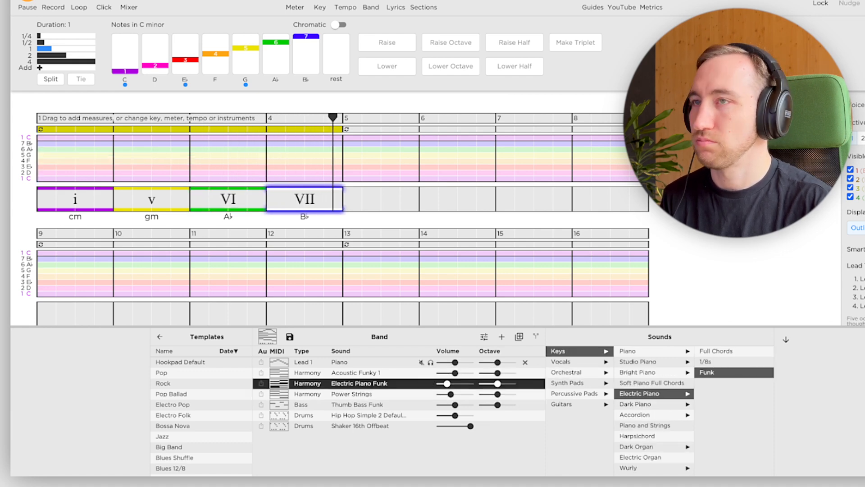
key("space")
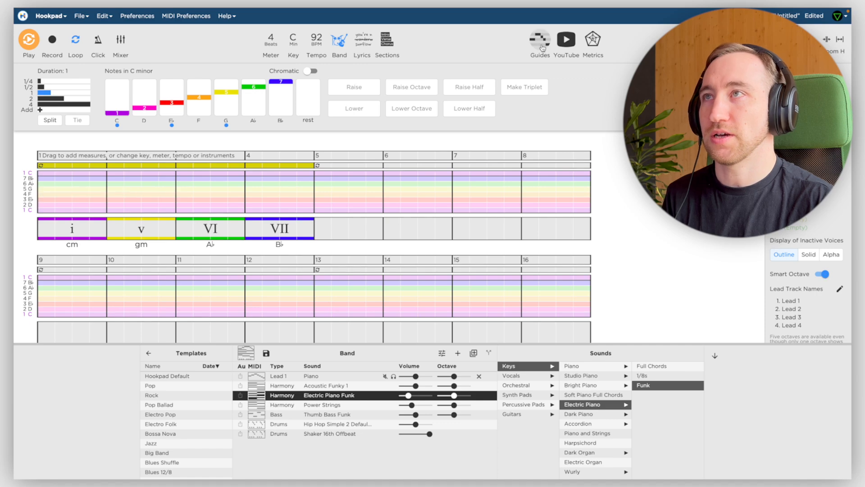
- Show the chord-tone guides and enter four-beat melody notes 1, 2, 1 and 2 in measures 1 to 4
left_click(540, 42)
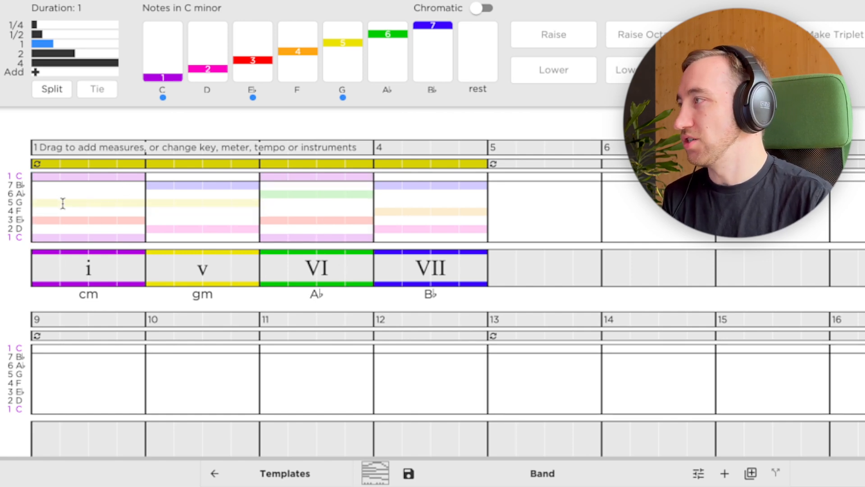
key("semicolon")
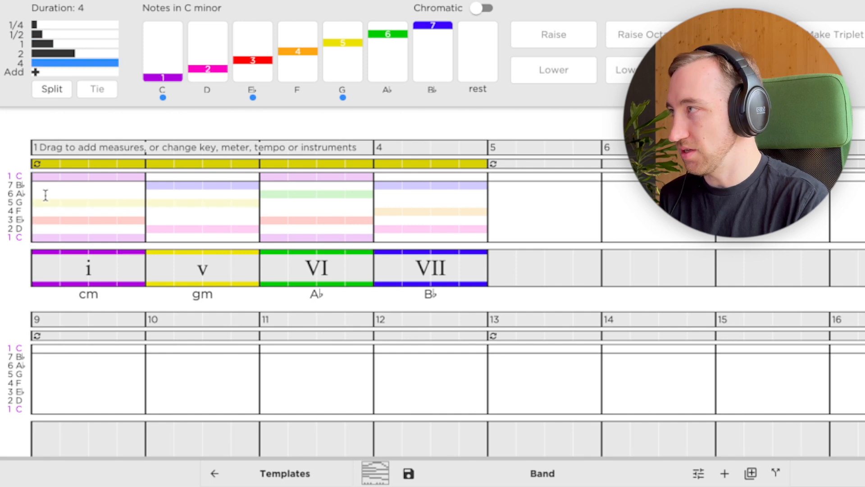
key("k")
key("1")
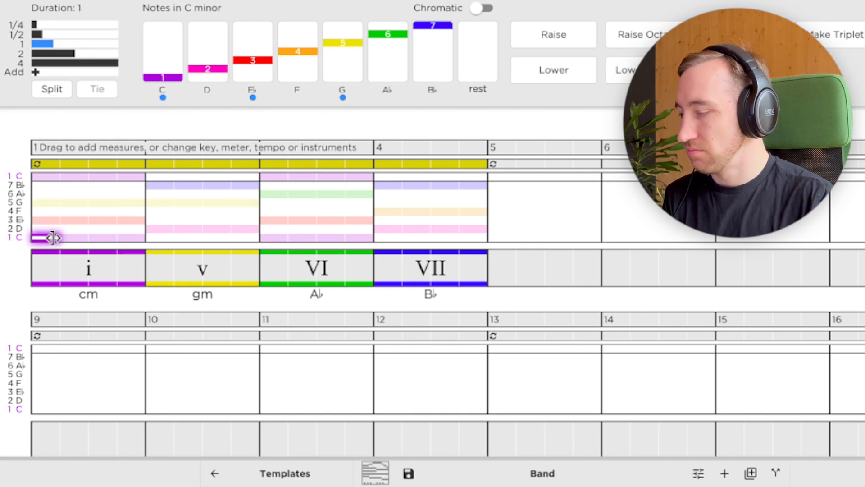
key("semicolon")
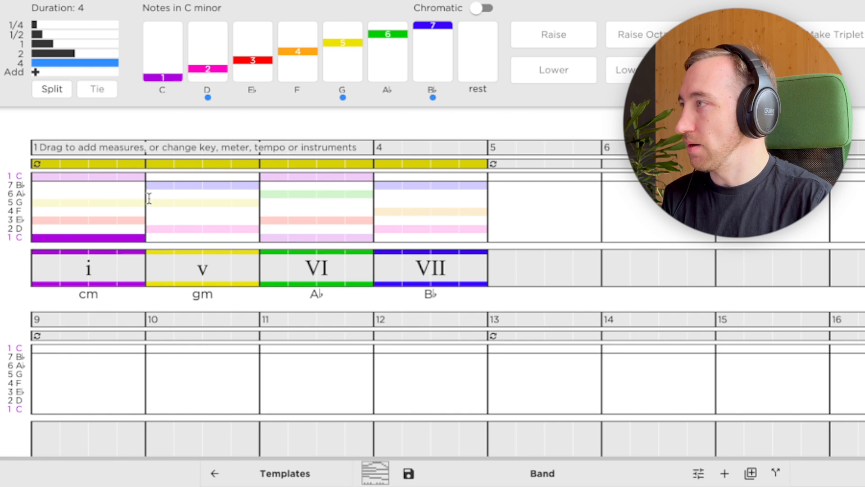
key("2")
key("1")
key("2")
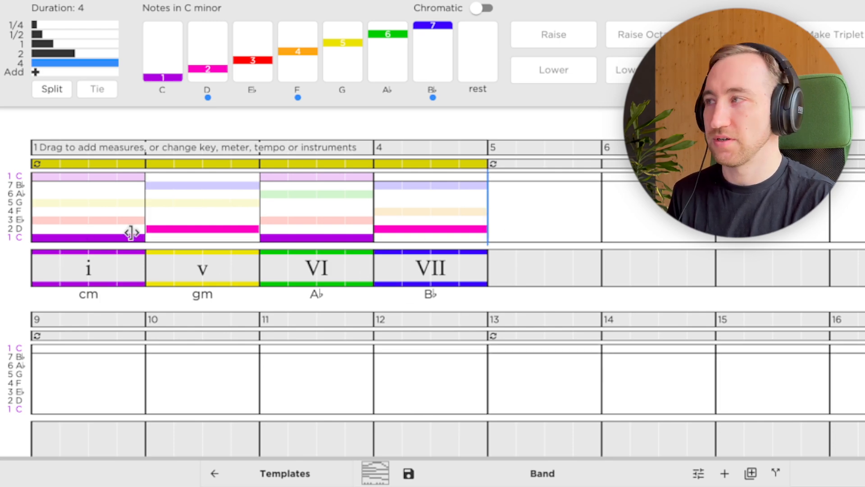
- Play the looped melody with the full band from the start of measure 1 and stop playback
left_click(31, 202)
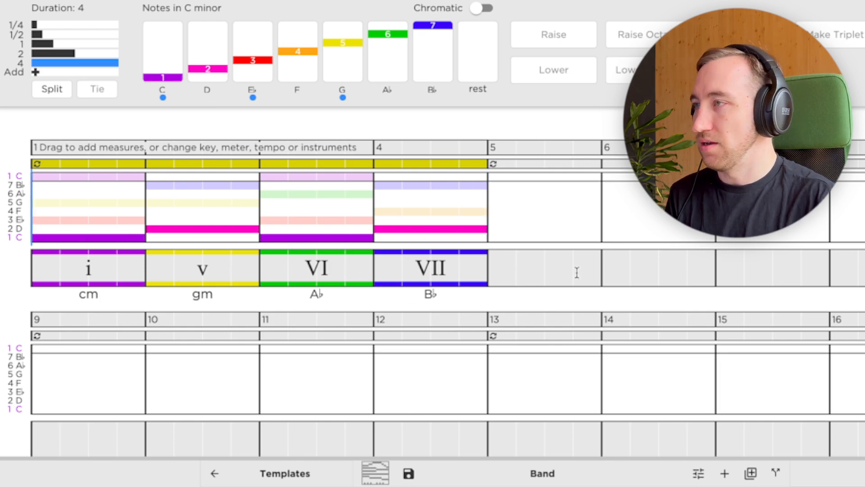
key("space")
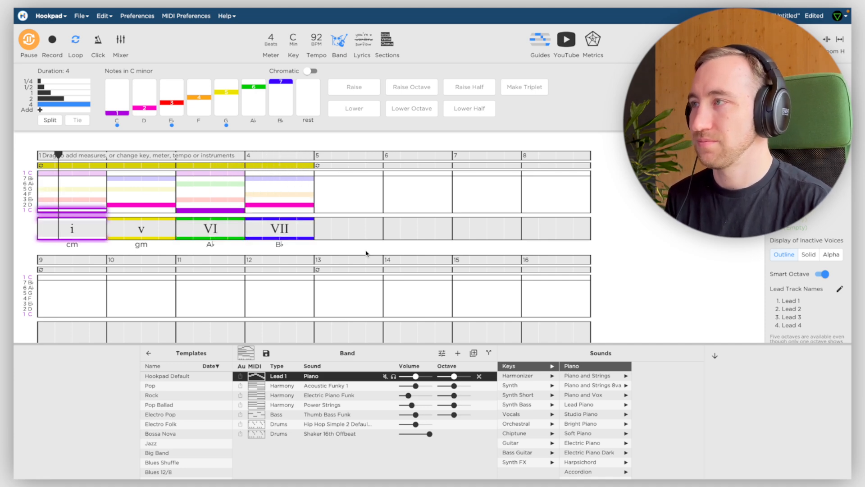
key("space")
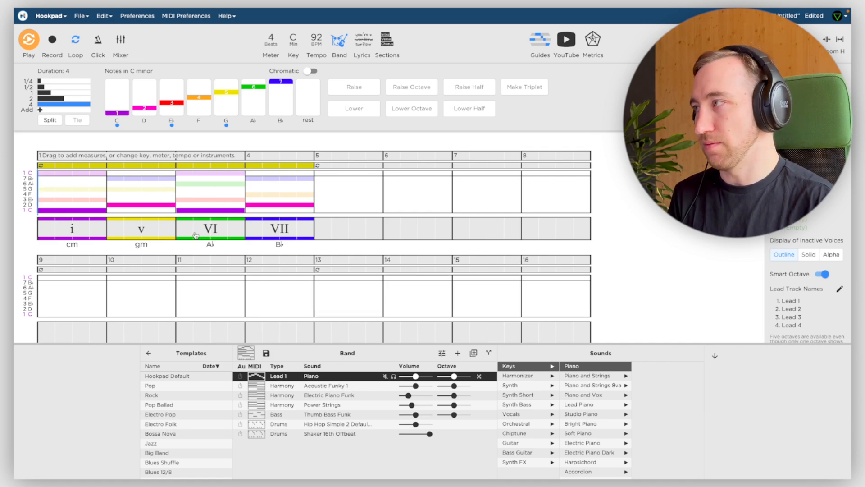
- Shorten the first melody note in measure 1 to one beat, play back the result and stop
left_click(68, 211)
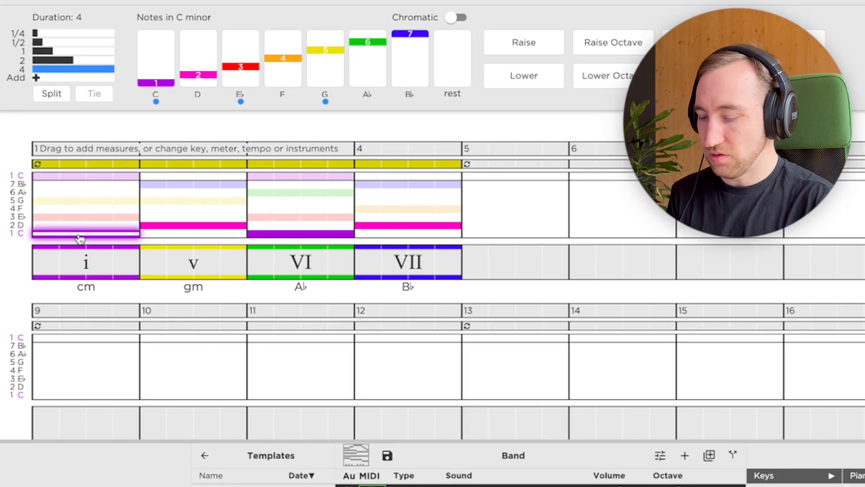
key("q")
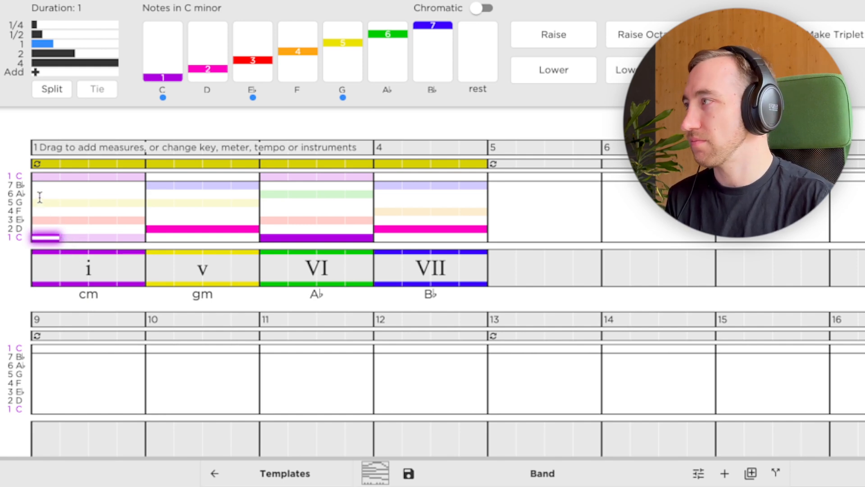
key("space")
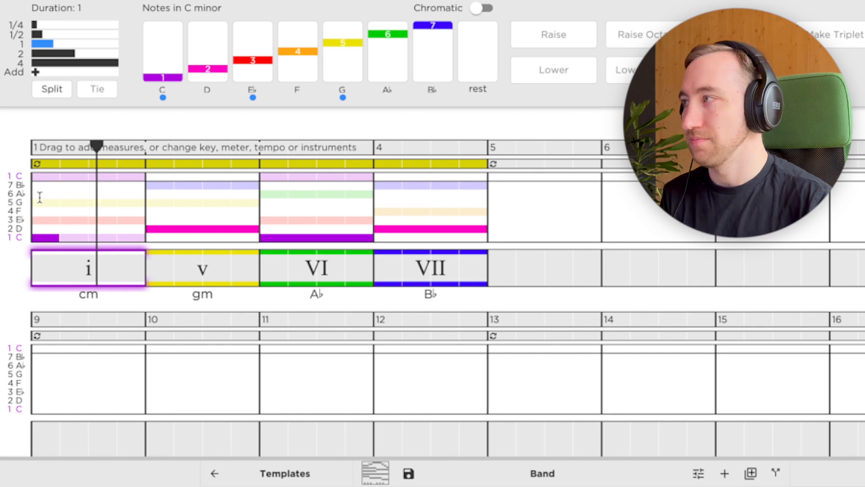
key("space")
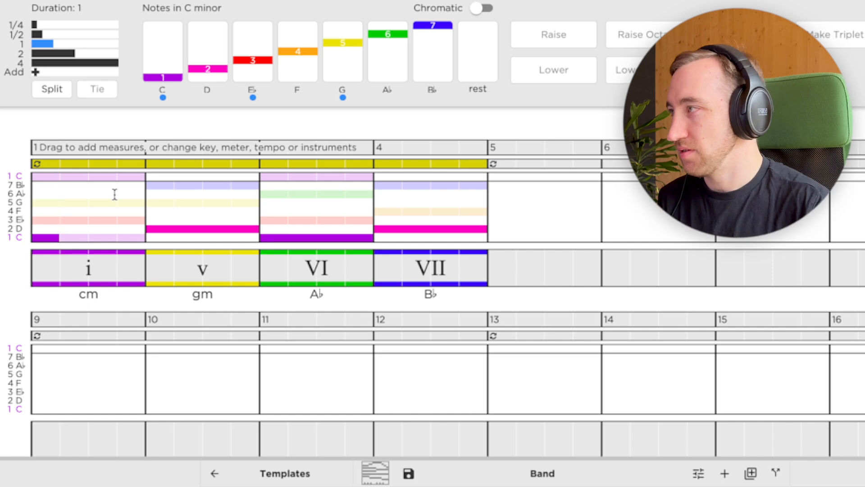
- Complete measure 1's melody with a one-beat rest, a half-beat rest and half-beat notes 1, 2 and 3, and play it back
key("0")
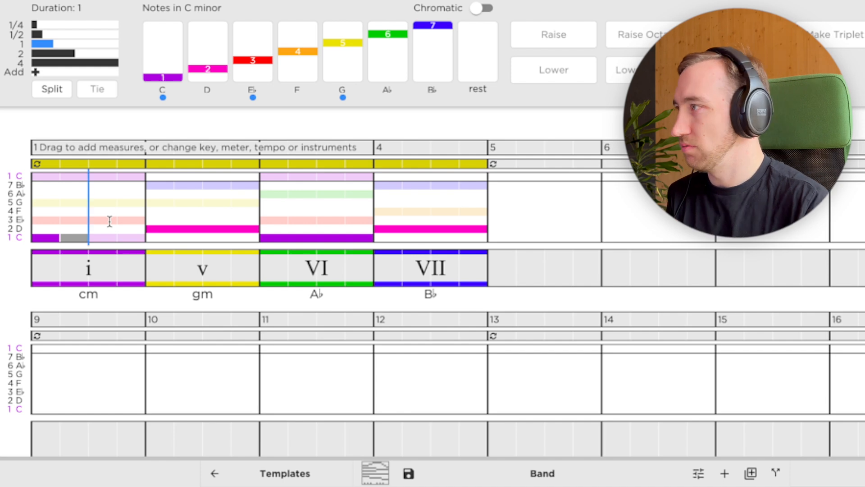
key("w")
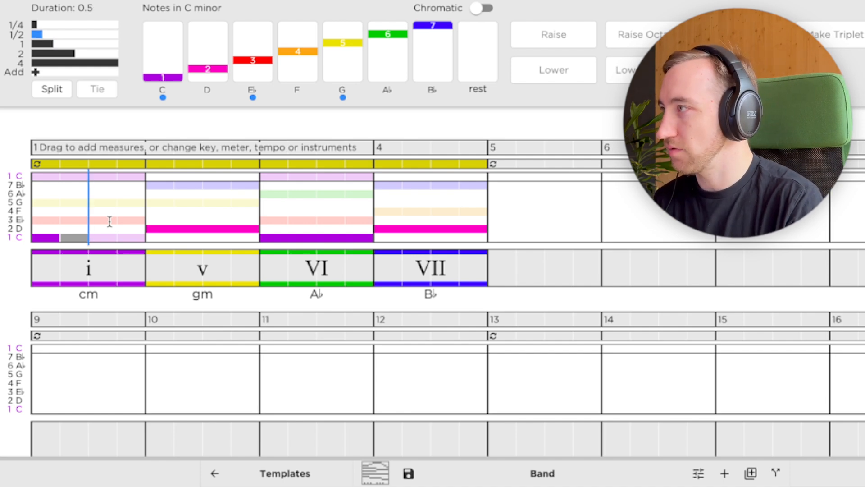
key("0")
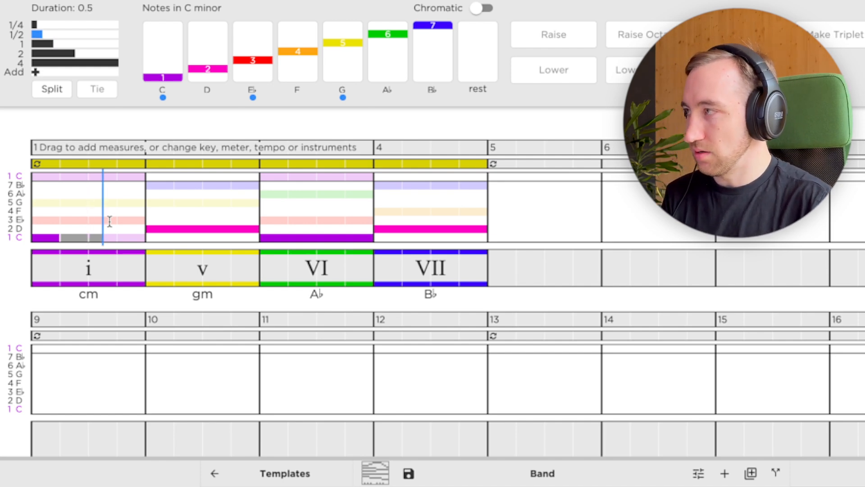
key("1")
key("2")
key("3")
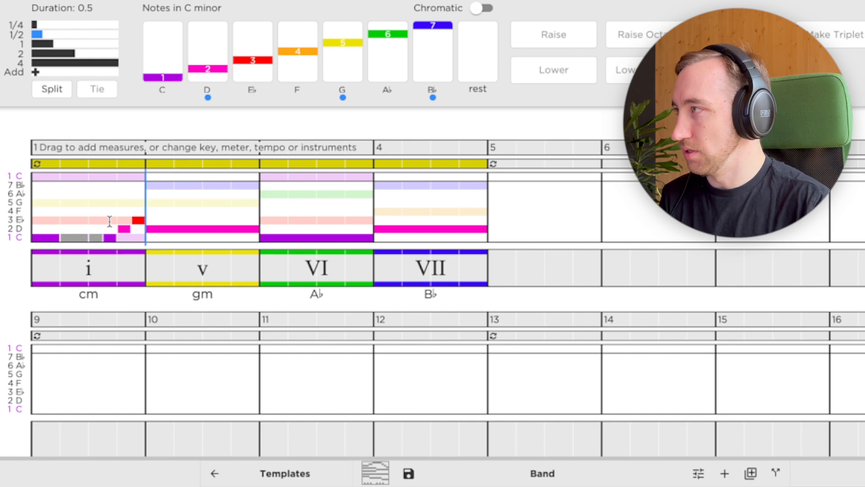
key("space")
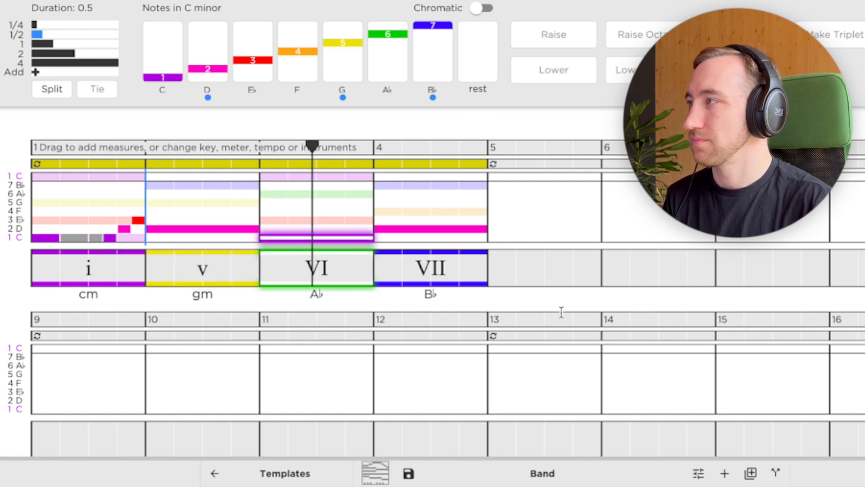
key("space")
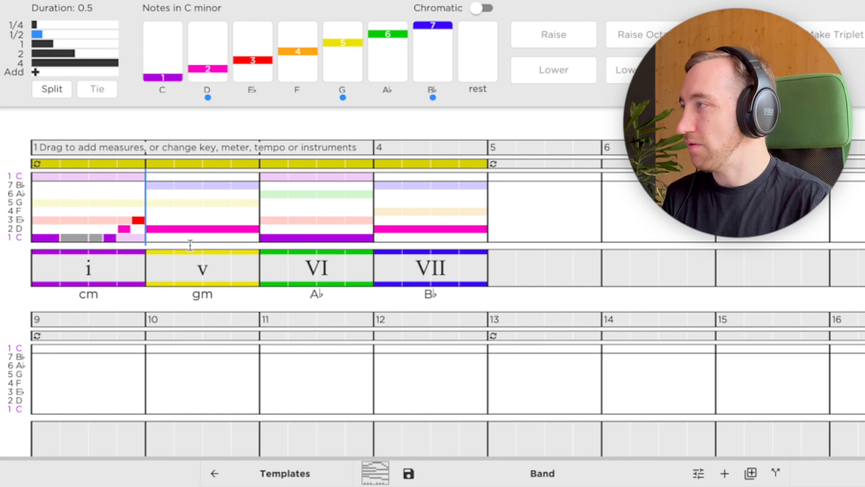
- Shorten measure 2's note 2 to 0.75 beats, add a low note 7 lasting 1.25 beats after it, and play the melody
left_click(181, 230)
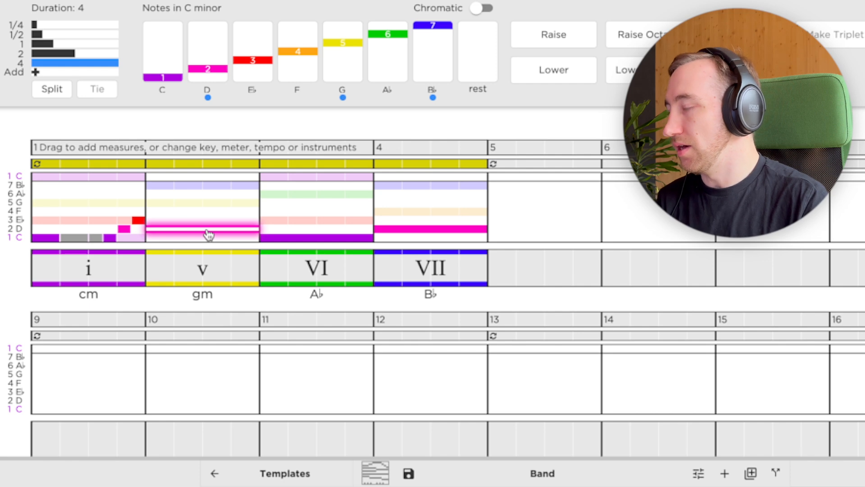
key("w")
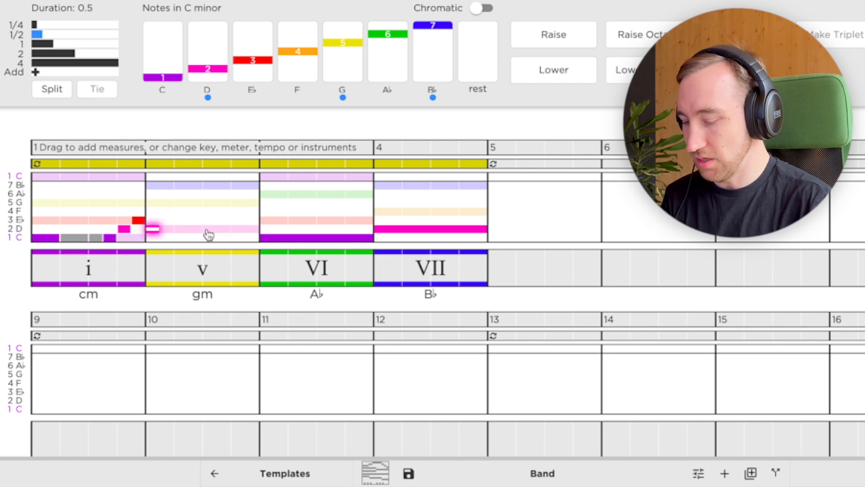
key("q")
key("shift+w")
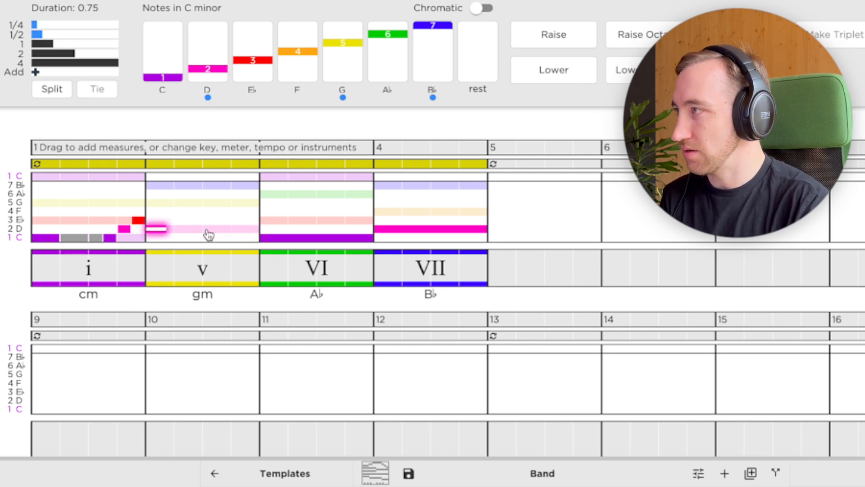
left_click(168, 208)
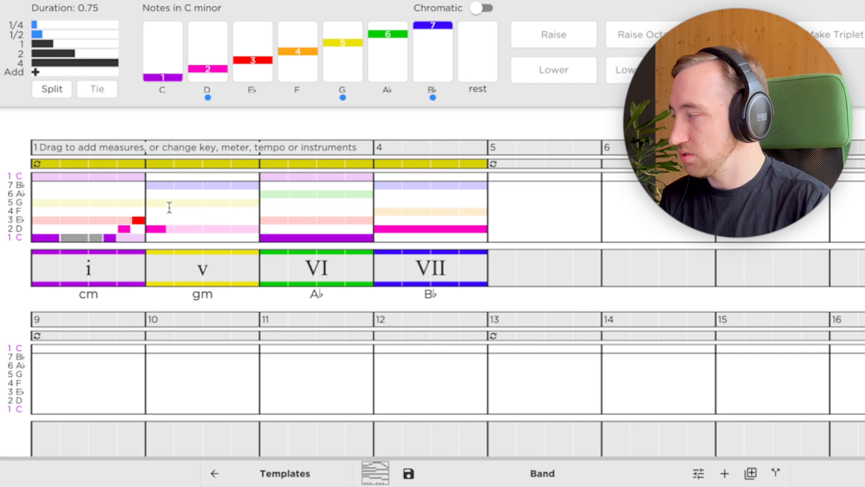
key("7")
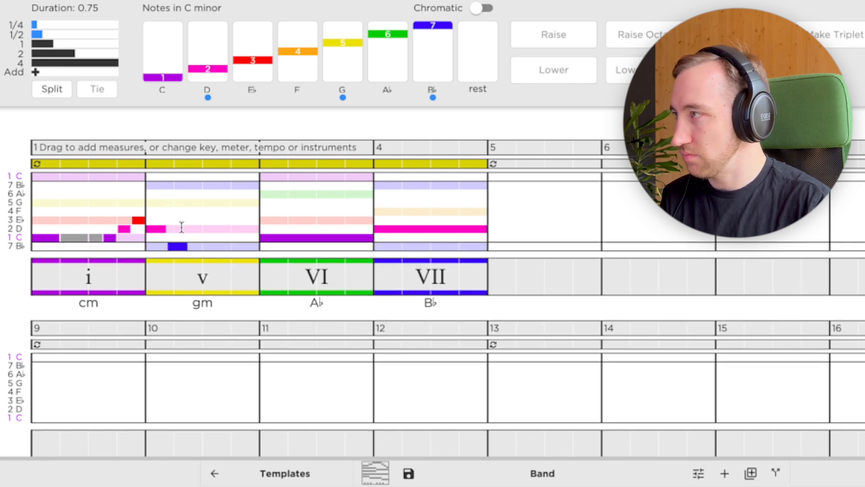
left_click_drag(188, 249, 203, 251)
key("space")
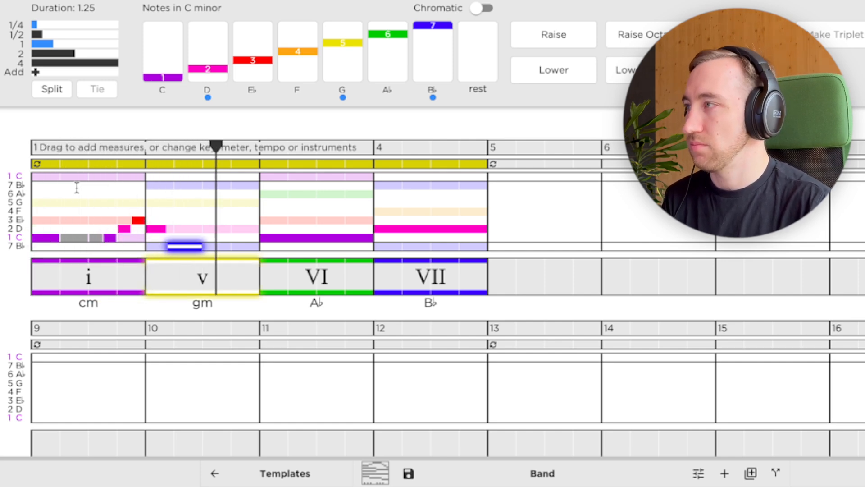
key("space")
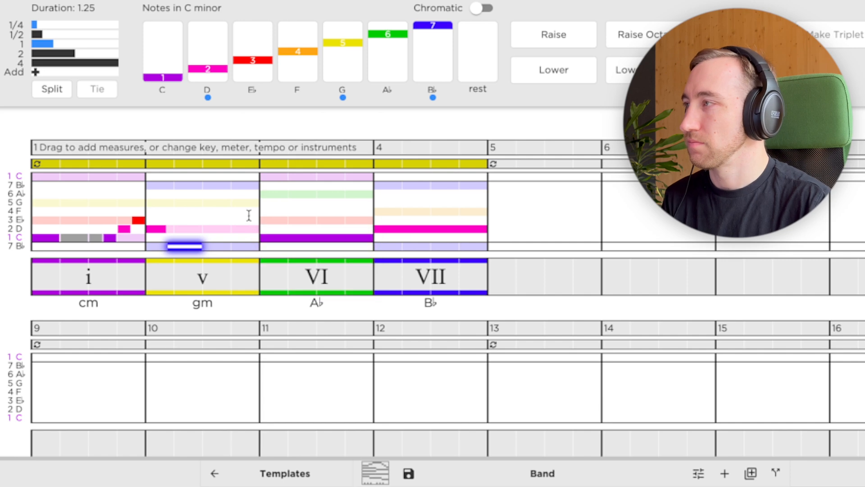
- Finish measure 2's melody with a one-beat rest, a half-beat rest and a low half-beat note 5, and play it back
left_click(232, 213)
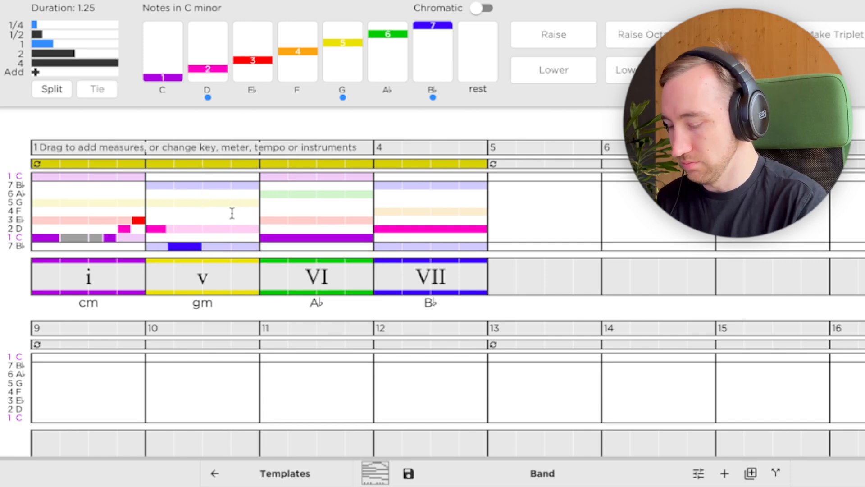
key("0")
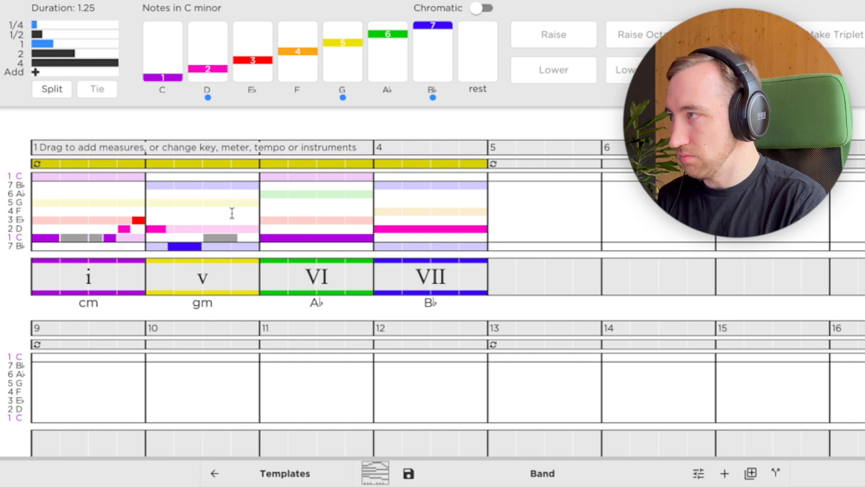
key("BackSpace")
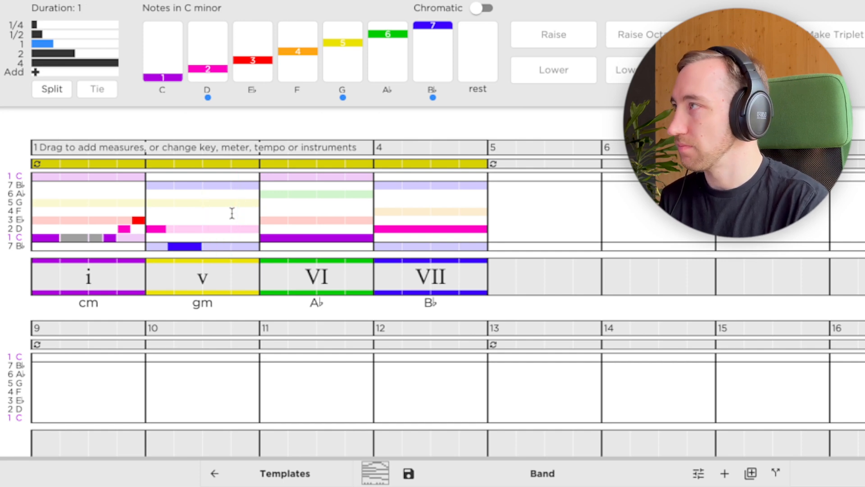
key("0")
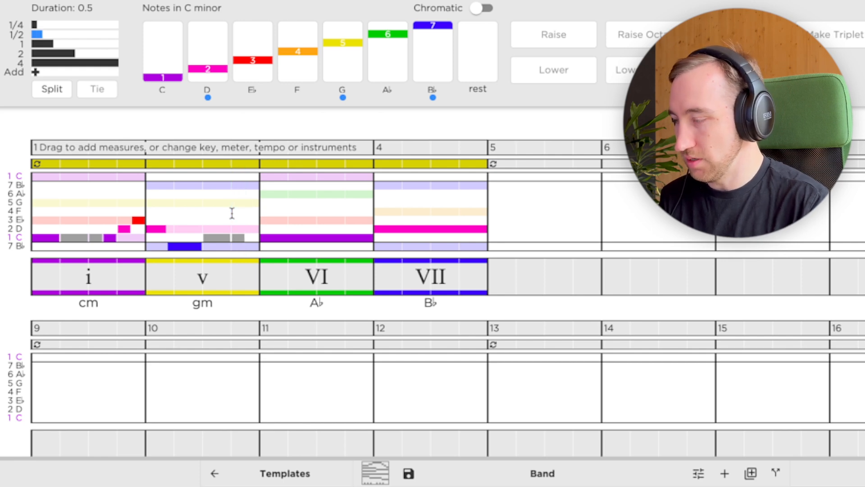
key("5")
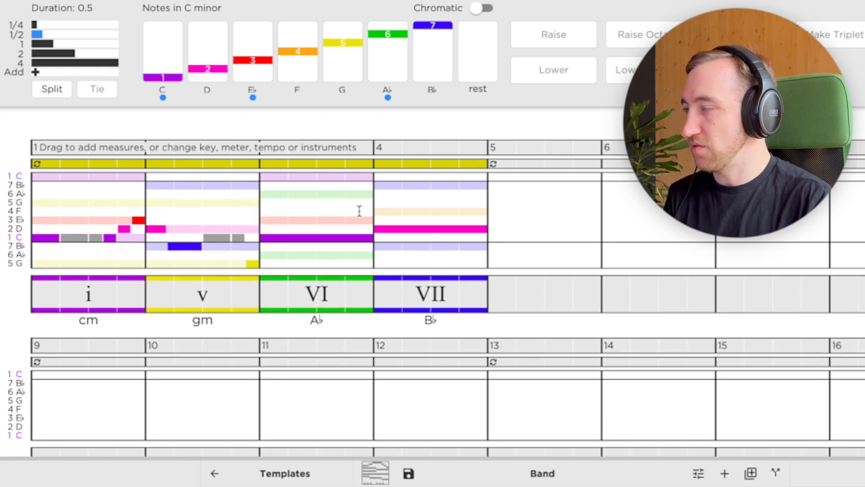
key("space")
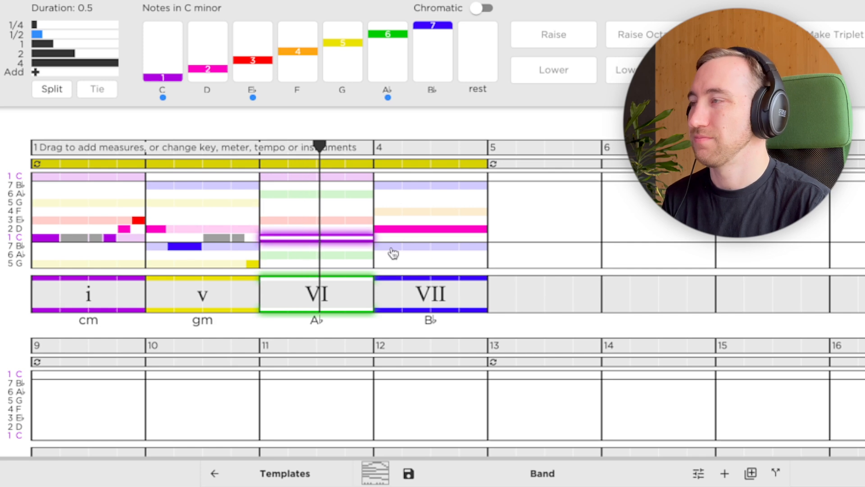
key("space")
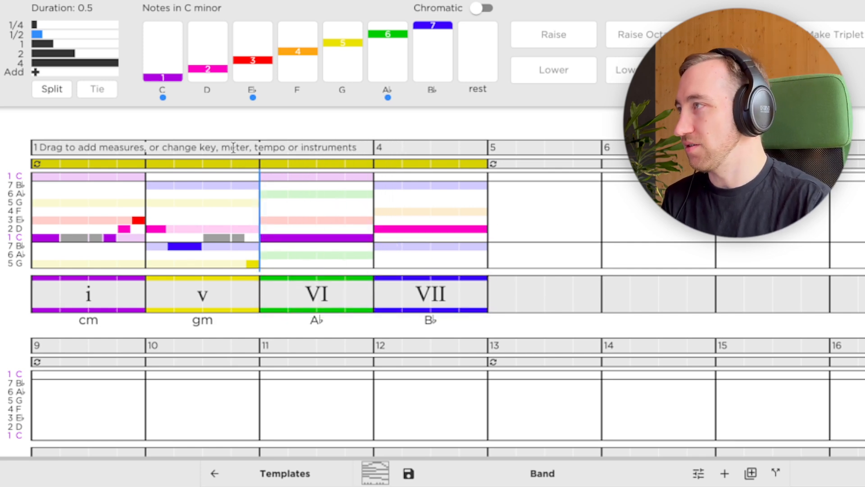
- Copy the melody of measures 1 and 2 over measures 3 and 4, and play the loop
left_click_drag(254, 206, 37, 266)
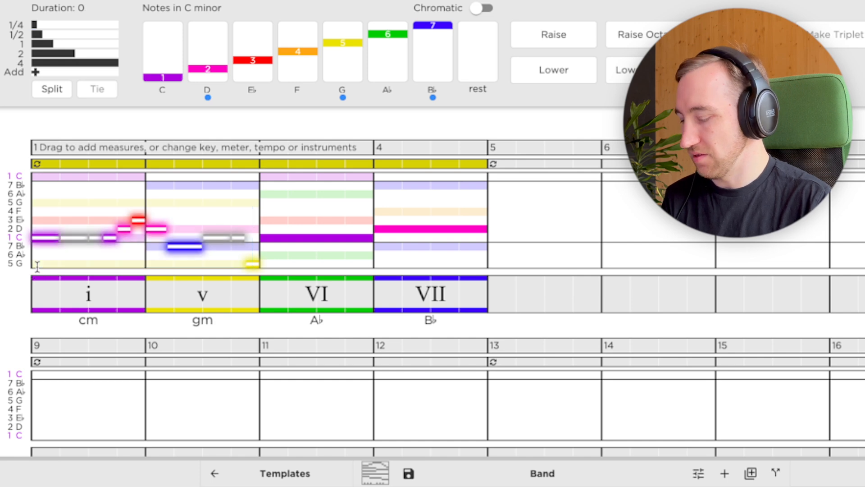
left_click(265, 192)
key("ctrl+v")
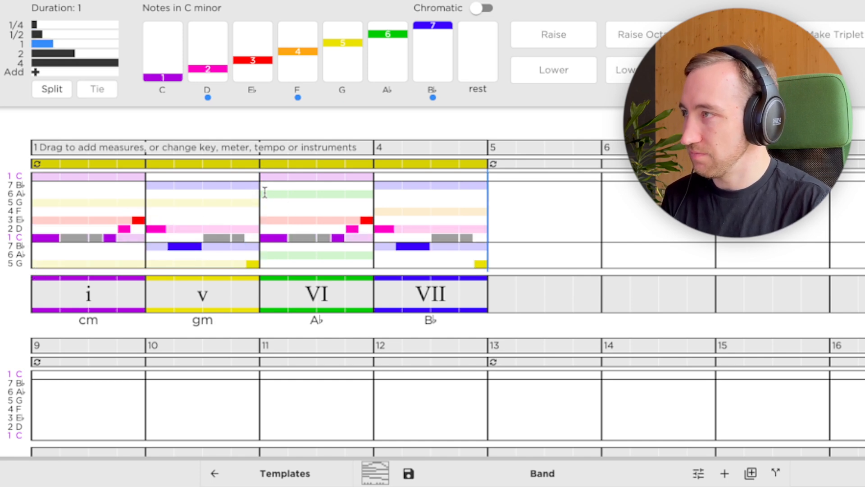
key("space")
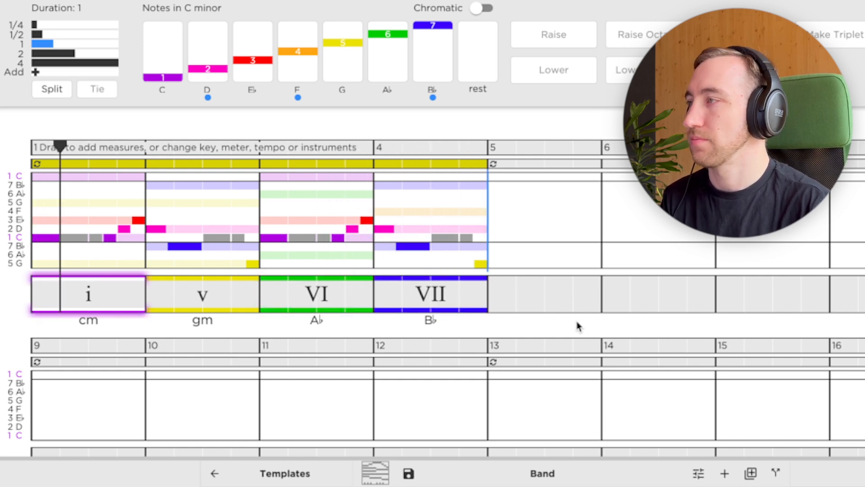
key("space")
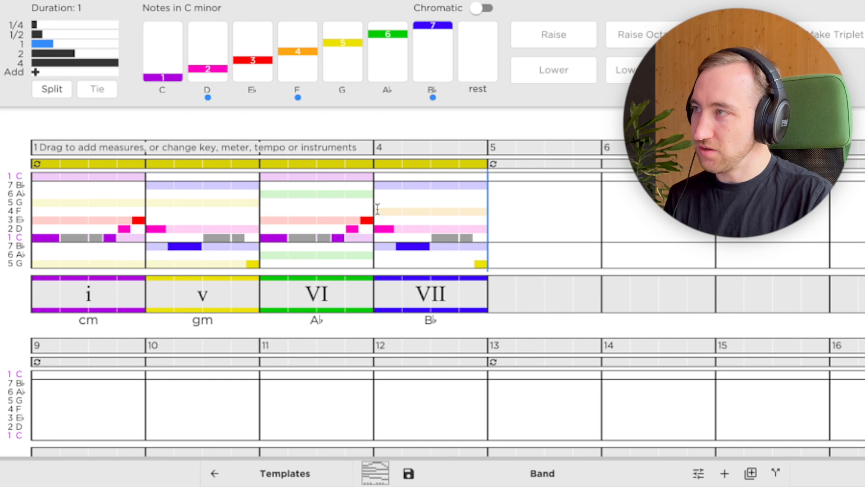
- Change measure 4's opening notes to 4 and 3 at 0.75 beats each, followed by a one-beat note 2
left_click(384, 229)
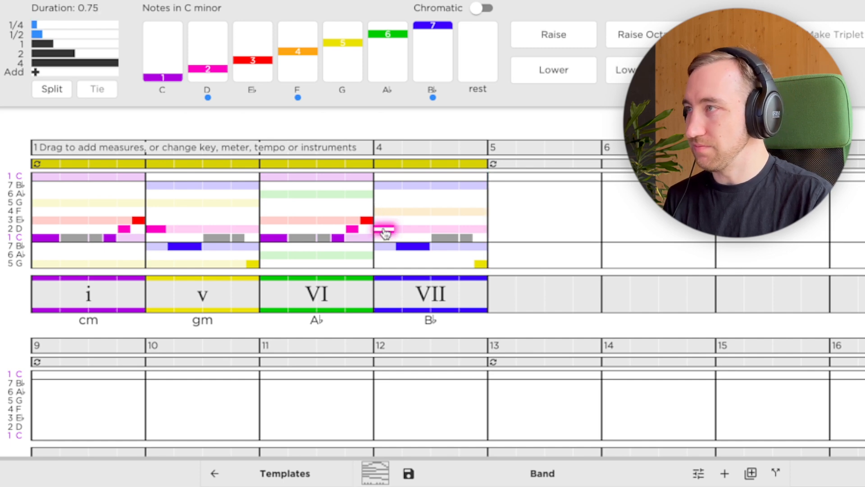
key("4")
key("Right")
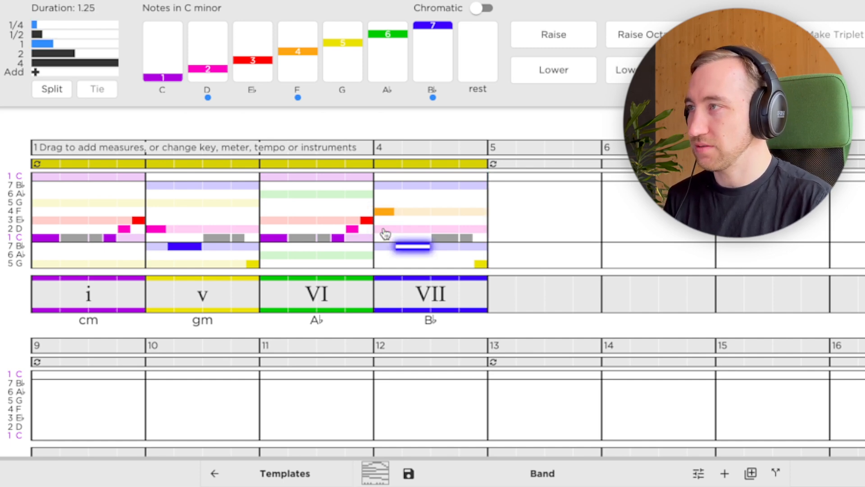
key("3")
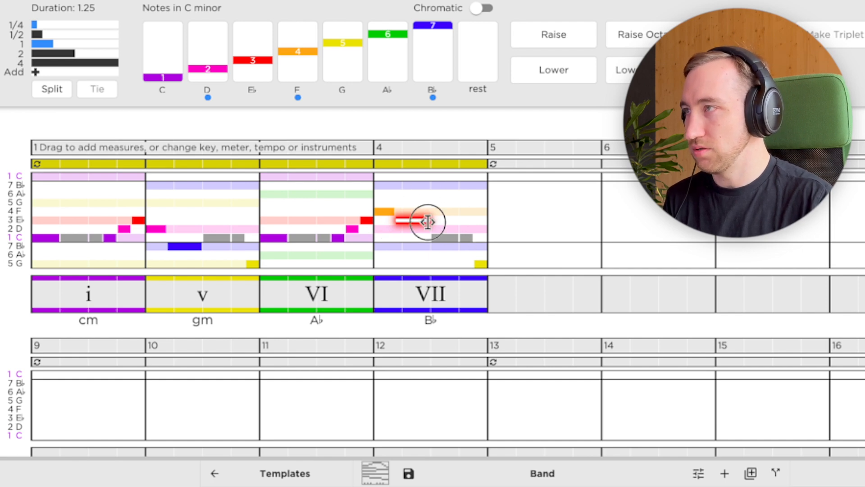
mouse_move(427, 222)
left_mouse_down()
mouse_move(402, 218)
mouse_move(415, 222)
left_mouse_up()
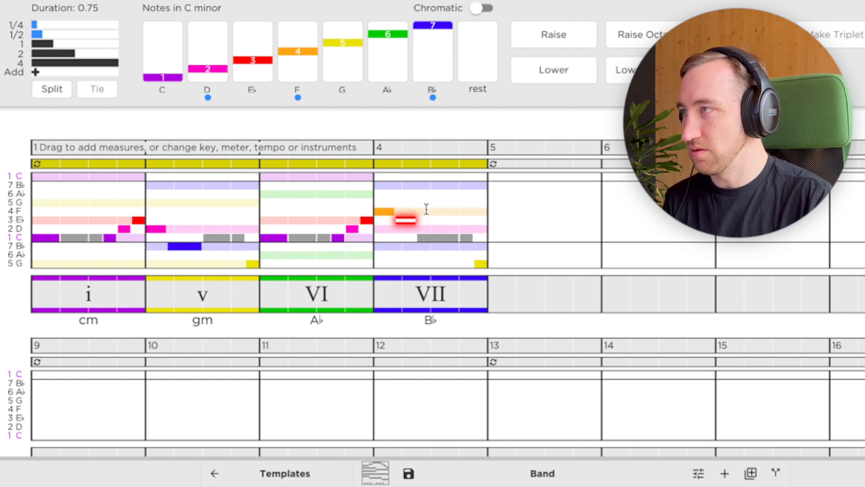
left_click(415, 211)
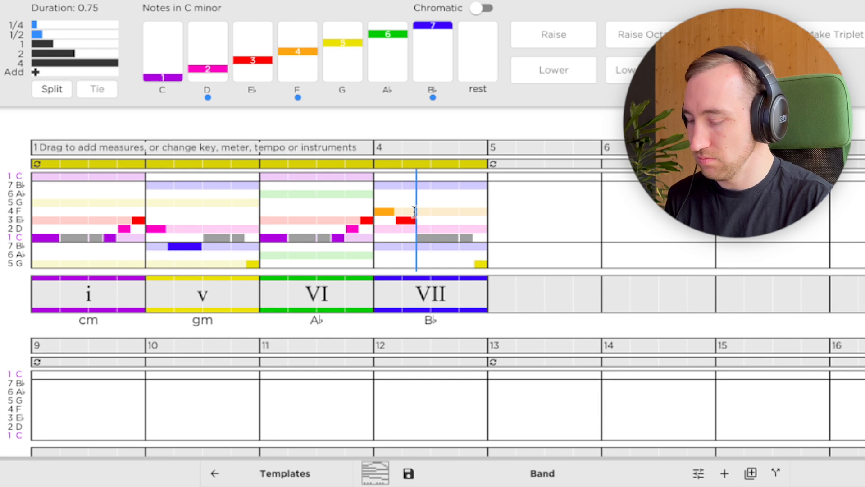
key("2")
left_click_drag(434, 229, 444, 232)
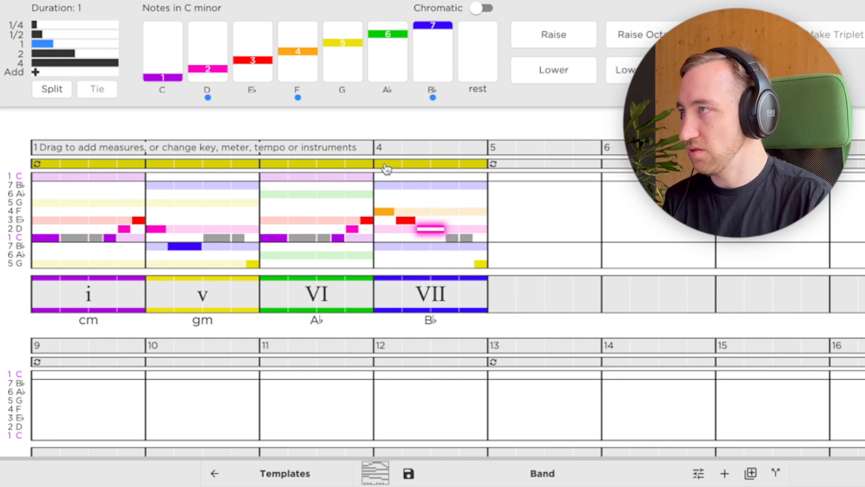
- Turn off the loop, play from late in measure 3, and shorten measure 4's note 3 to 0.25 beats
left_click(387, 168)
left_click(350, 194)
key("space")
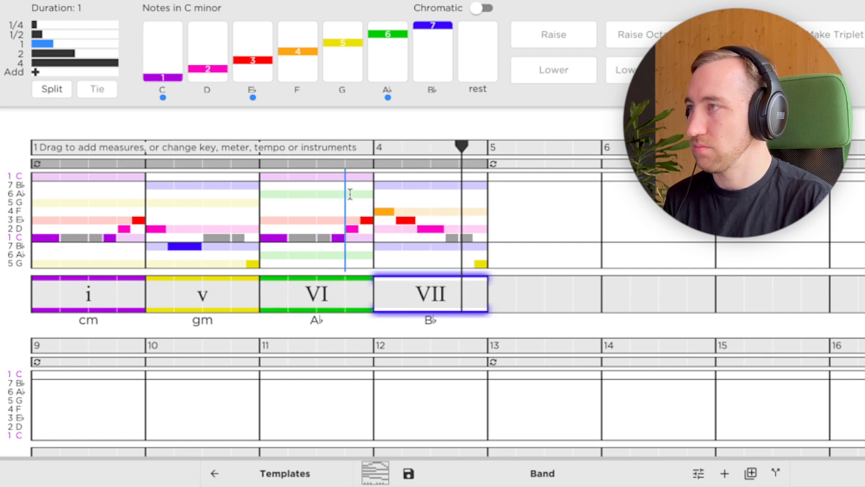
left_click(405, 221)
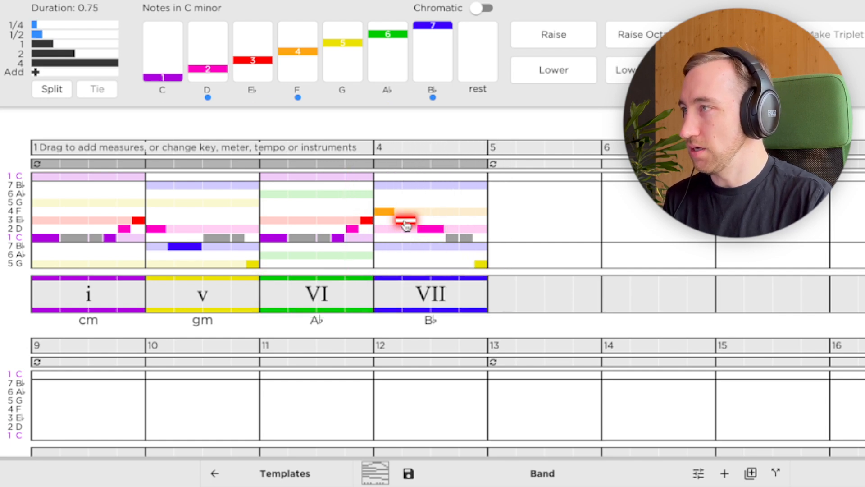
key("q")
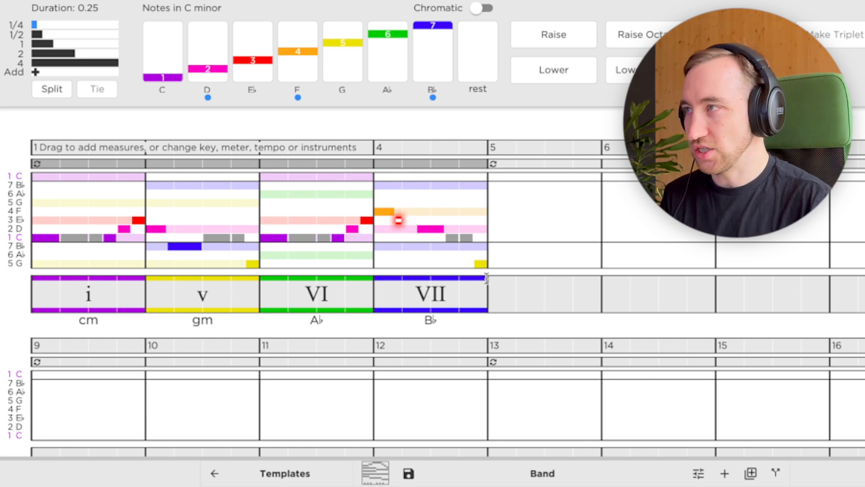
- Set the loop region to cover measures 1 to 4
left_click(72, 163)
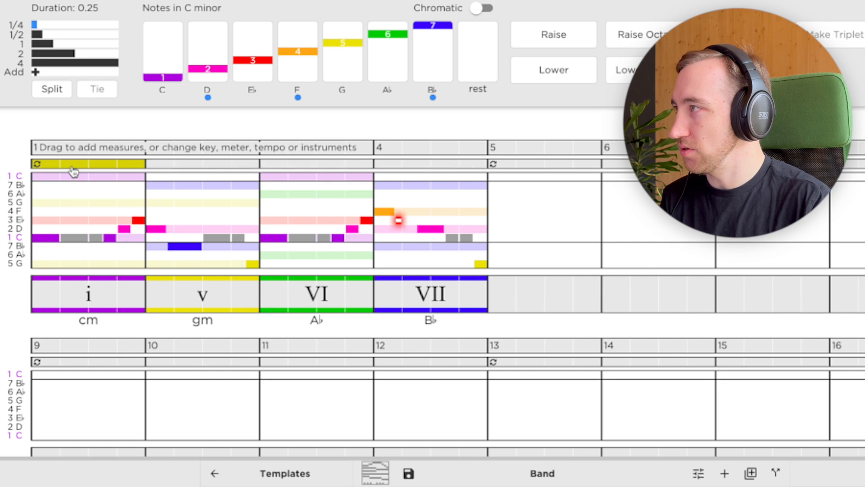
left_click_drag(145, 162, 482, 163)
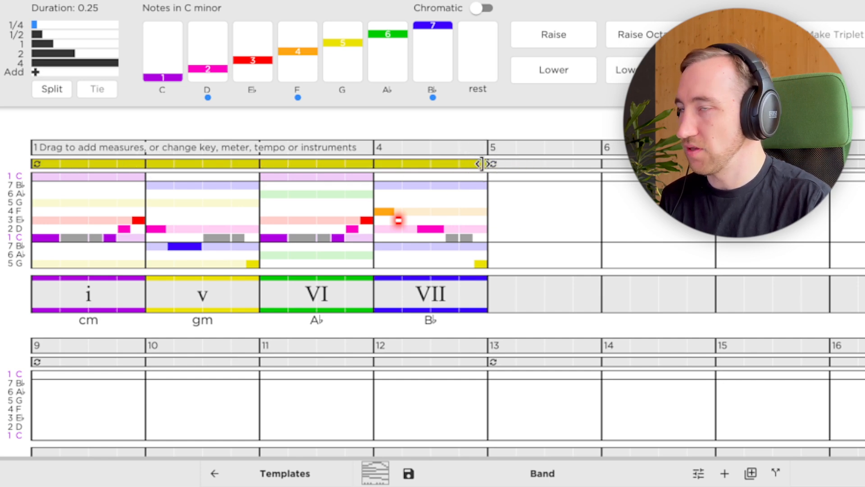
- Play the loop and lengthen measure 4's note 2 to 1.5 beats
key("space")
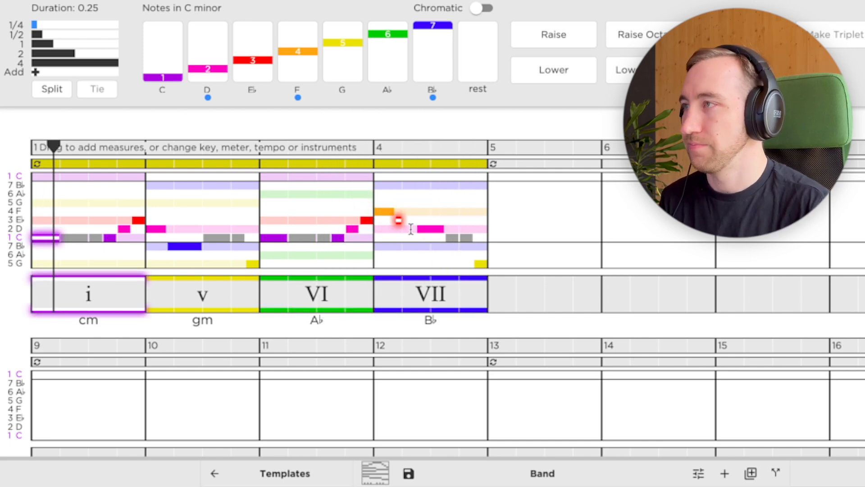
left_click_drag(442, 229, 454, 230)
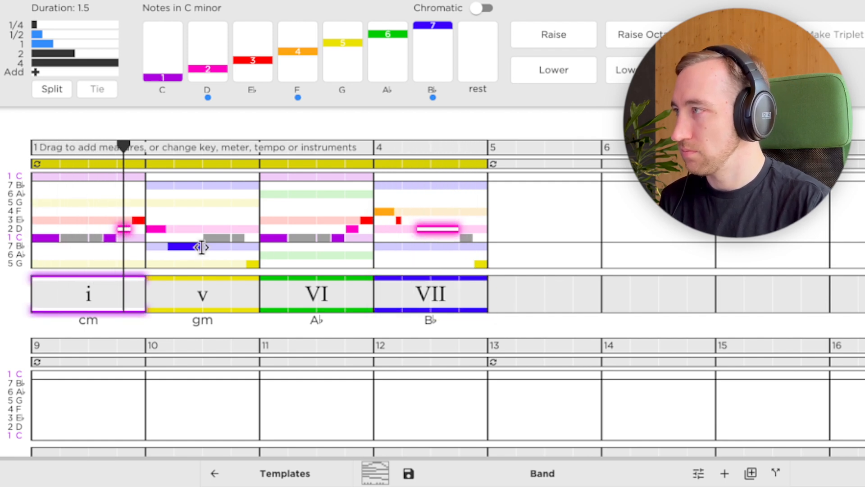
mouse_move(202, 247)
left_mouse_down()
mouse_move(230, 246)
mouse_move(189, 246)
mouse_move(203, 246)
left_mouse_up()
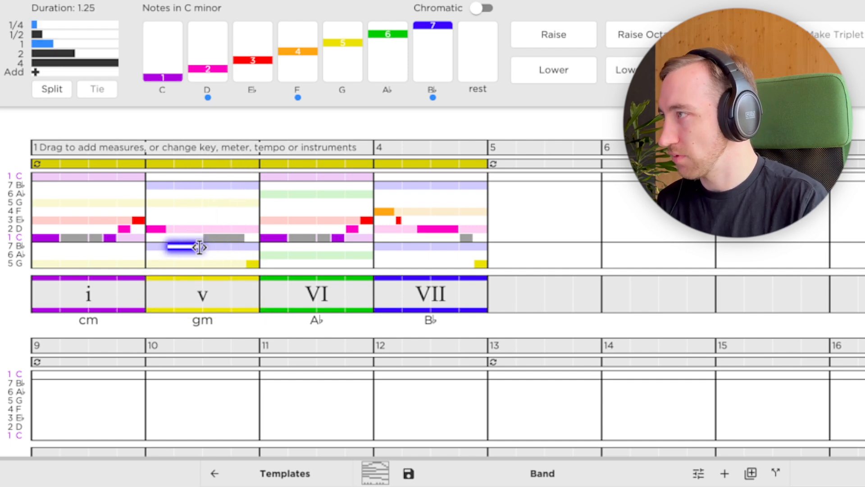
- Turn off the loop and copy all of measures 1 to 4 into measures 5 to 8
left_click(400, 167)
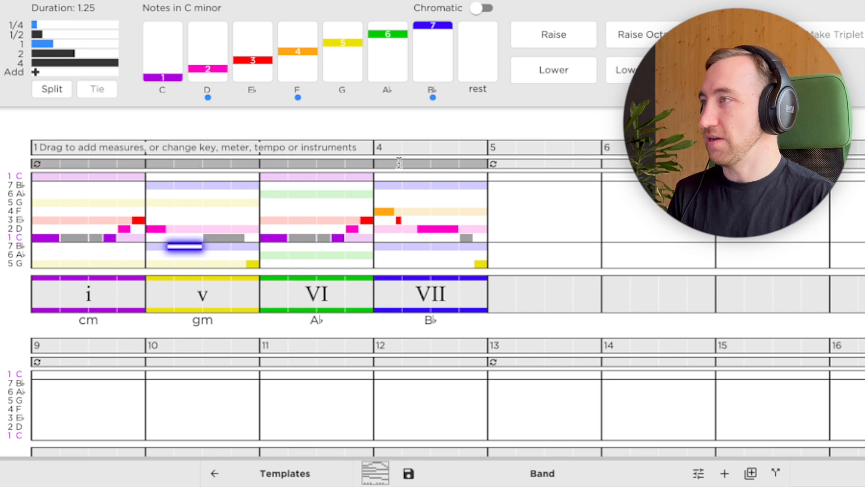
left_click_drag(69, 149, 440, 149)
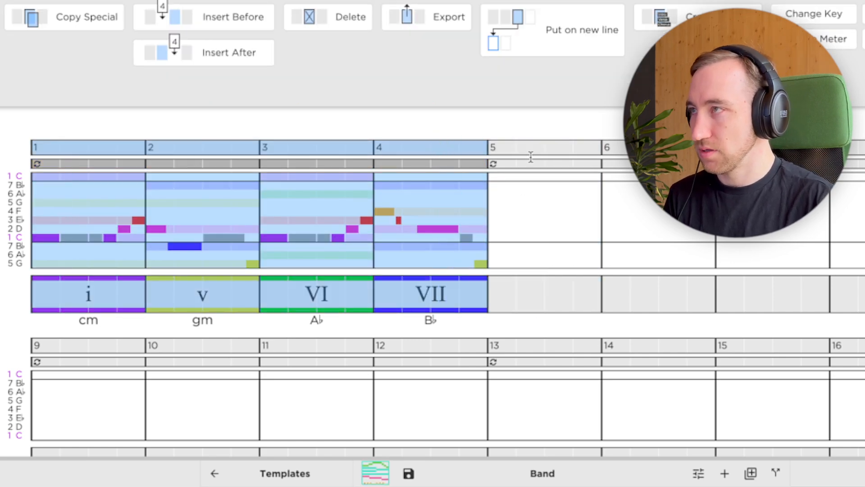
left_click(502, 193)
key("ctrl+v")
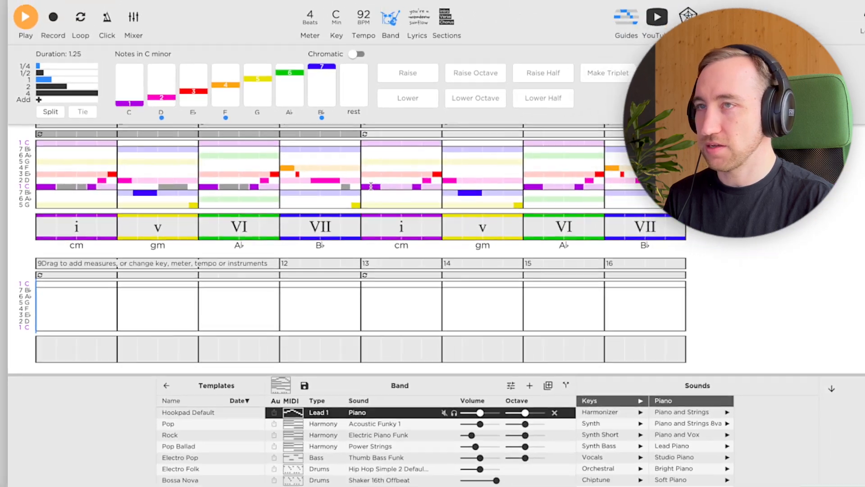
- Lower measure 3's last note to 1, and measure 4's first three notes to low 7, 1 and low 7
scroll(746, 331, "up", 2)
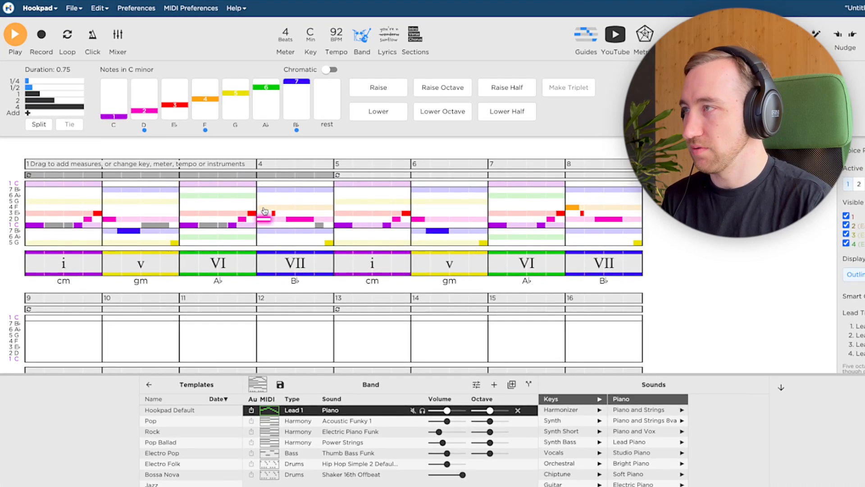
key("Left")
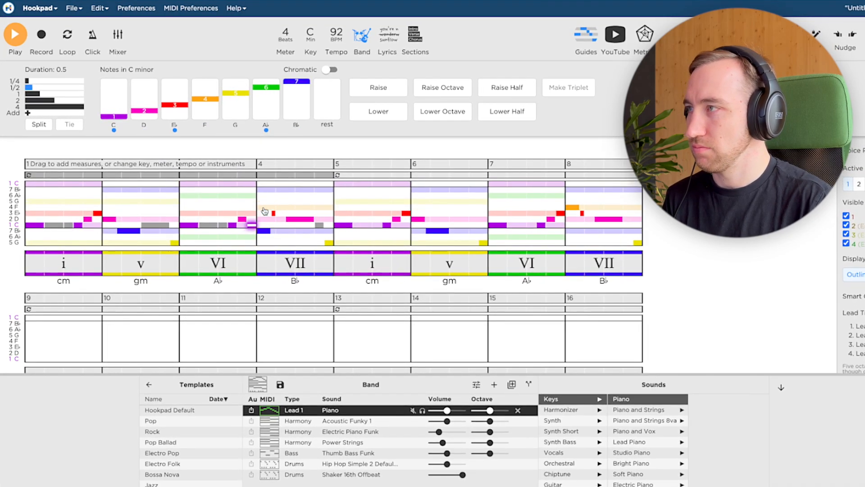
key("Right")
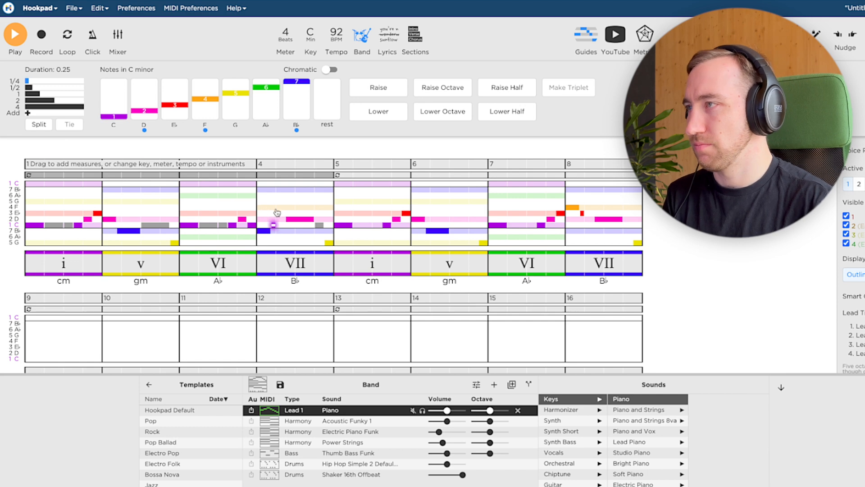
left_click(300, 222)
key("Down")
key("Down")
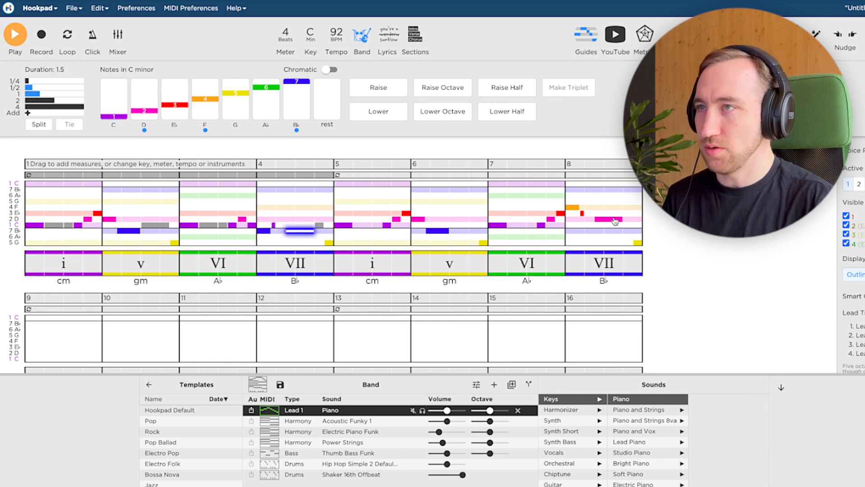
- Loop measures 1 to 8, play the result and stop playback
left_click(38, 174)
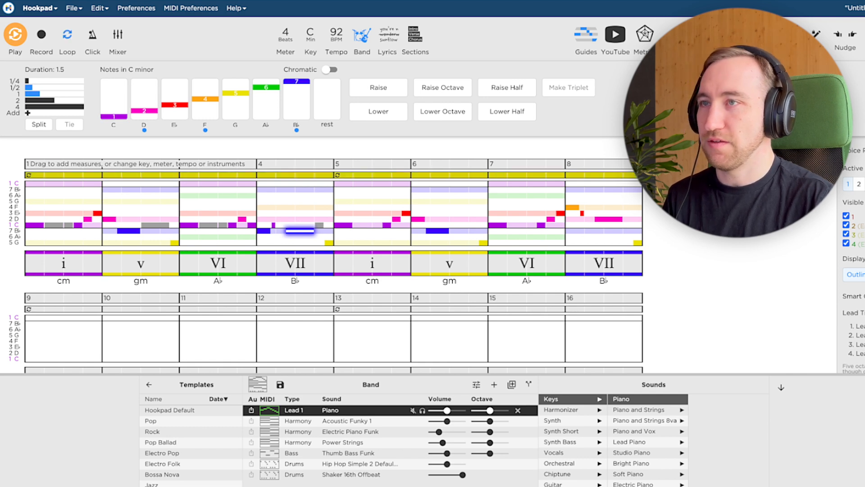
key("space")
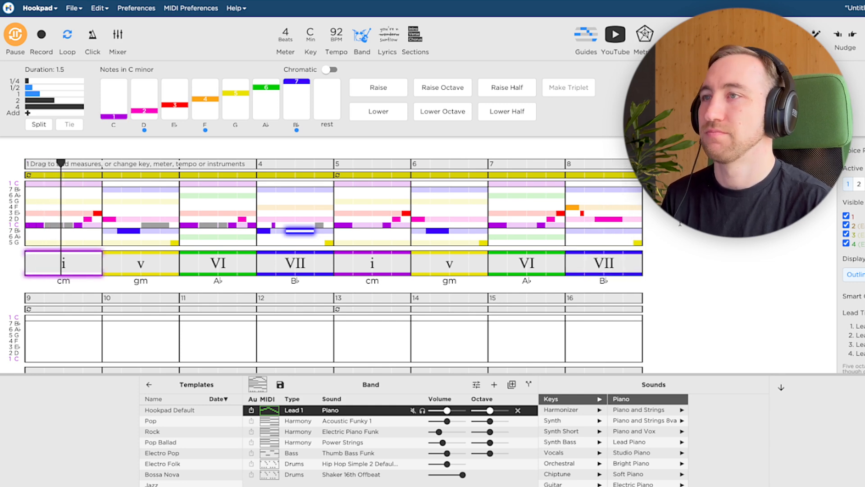
key("space")
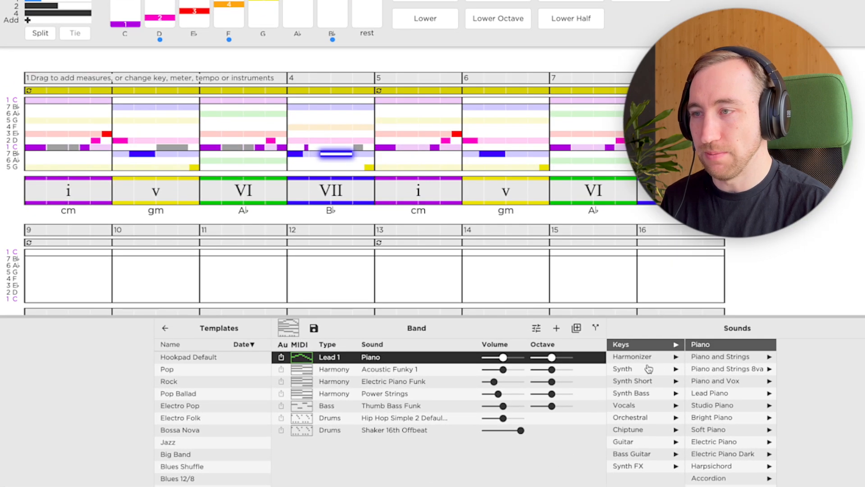
- Change the Lead 1 sound to the Glass Guitar Legato synth, play it and raise its octave to 1
left_click(648, 368)
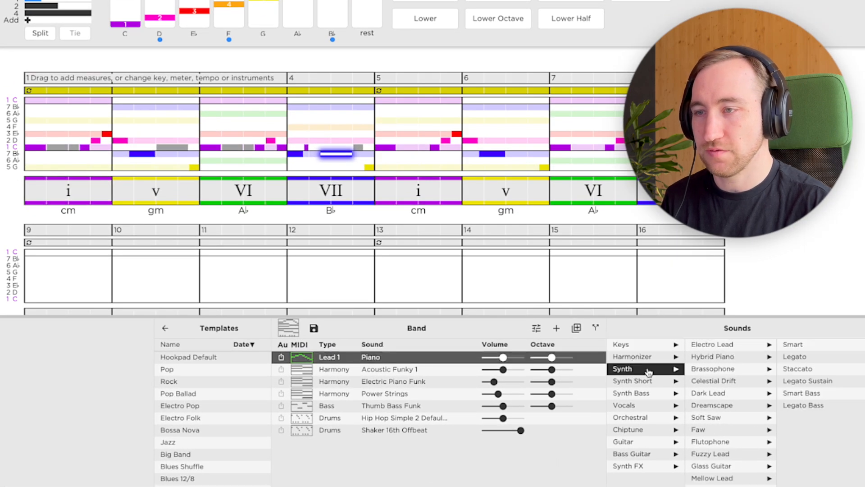
left_click(719, 465)
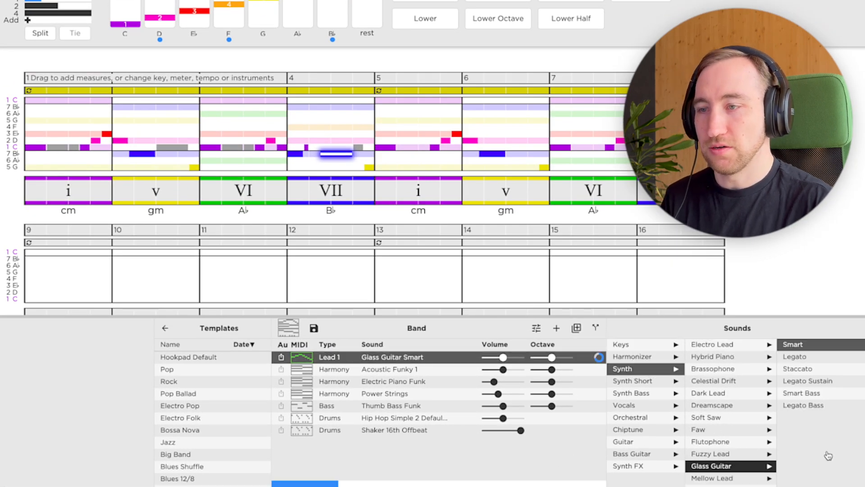
left_click(828, 359)
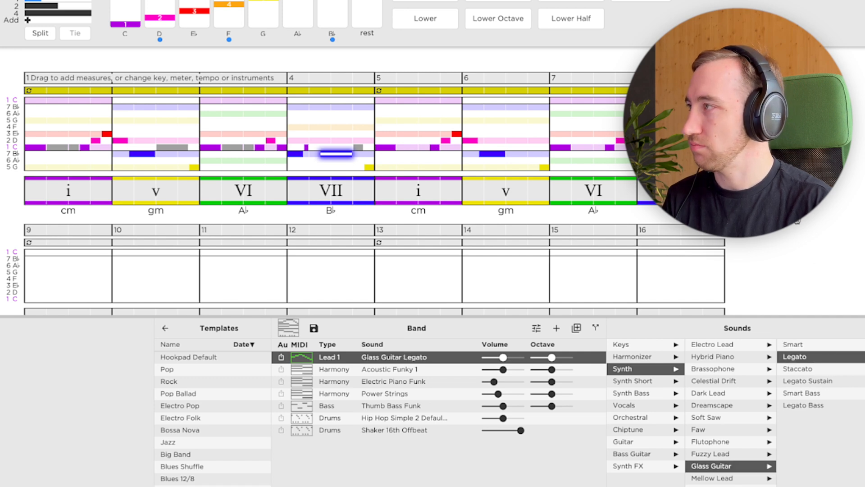
key("space")
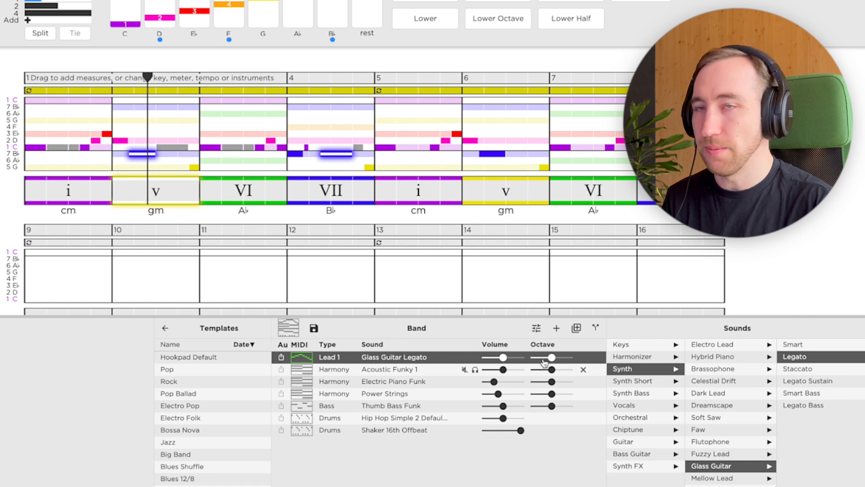
left_click_drag(550, 357, 569, 358)
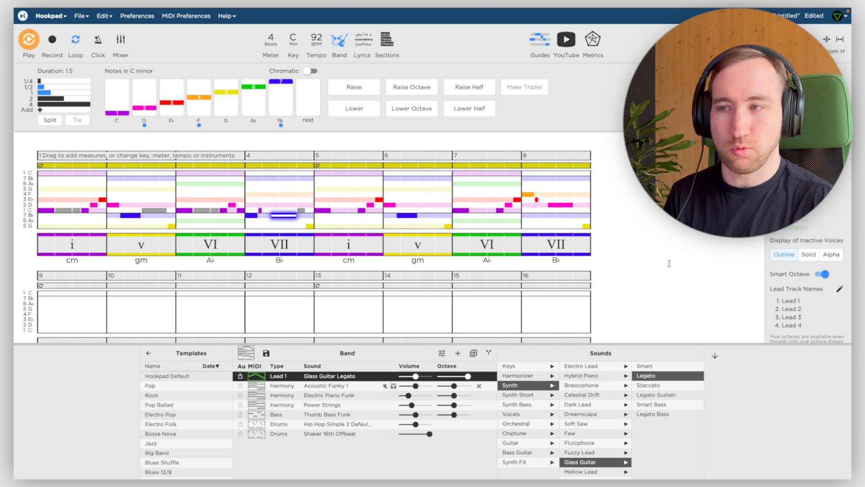
- Show the instrument mixing controls and, during playback, set the Hip Hop Simple 2 drums' volume to 60
left_click(442, 354)
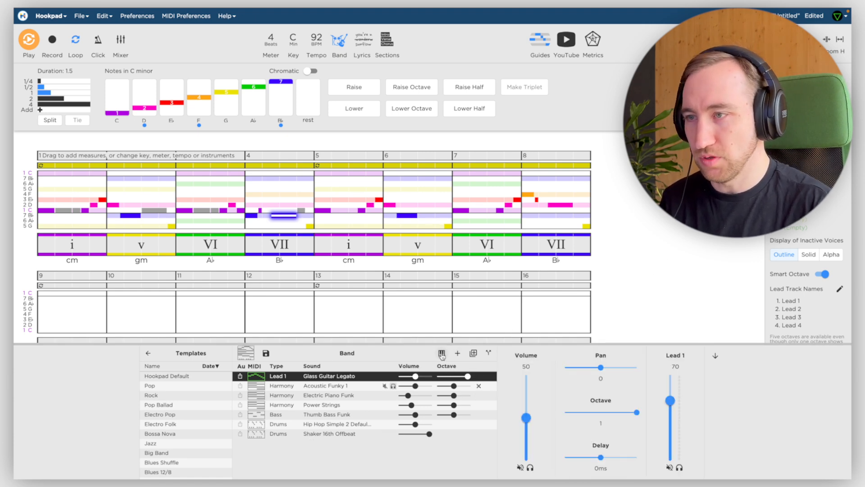
mouse_move(98, 22)
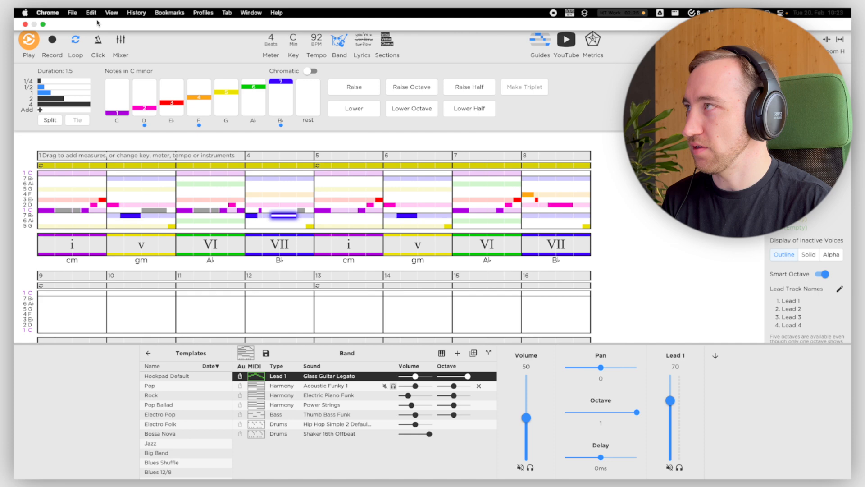
left_click(120, 42)
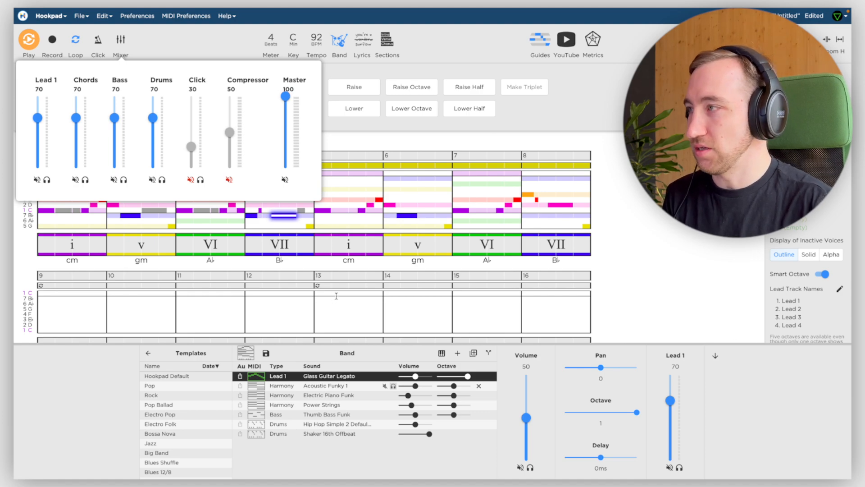
key("space")
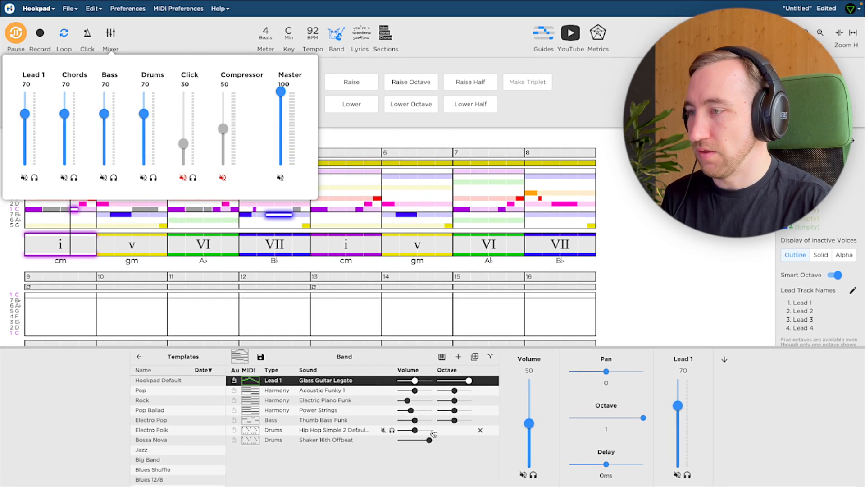
left_click(350, 430)
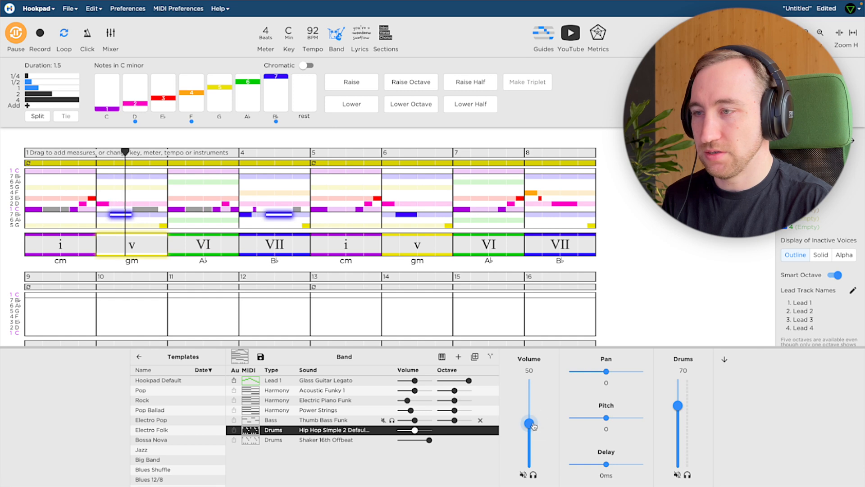
left_click_drag(533, 425, 533, 418)
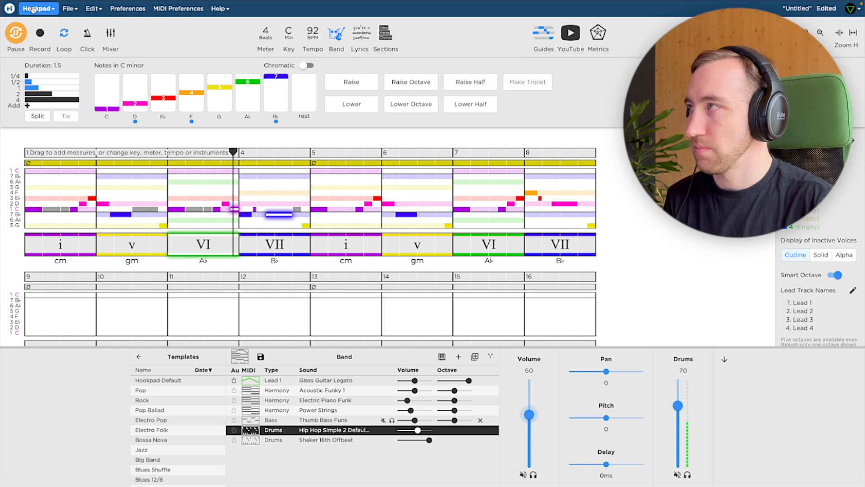
- Enable the compressor in the overall mix and set it to 59
left_click(110, 33)
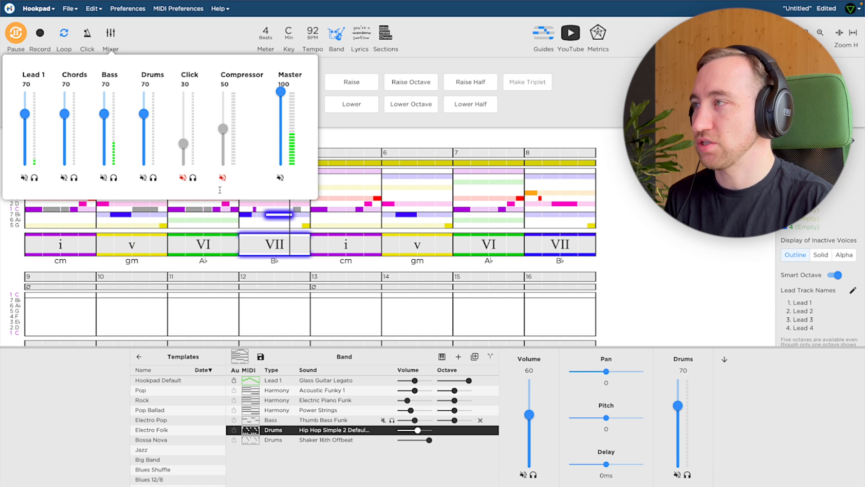
left_click(223, 177)
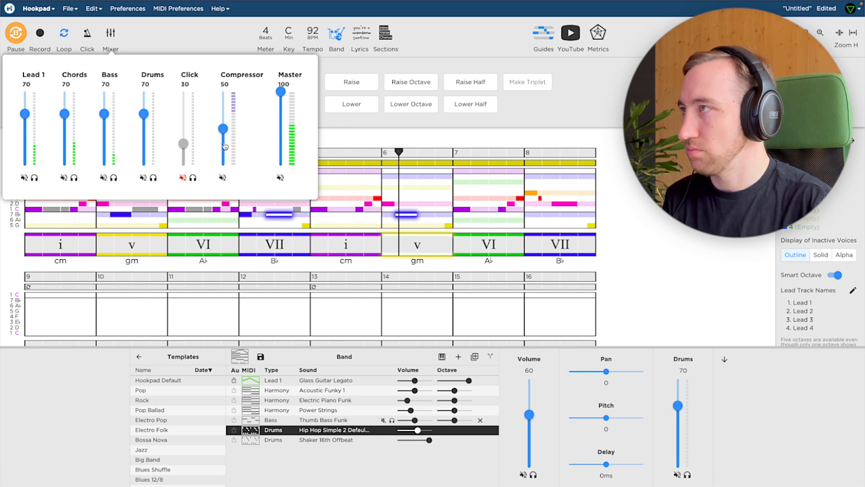
left_click_drag(225, 130, 226, 126)
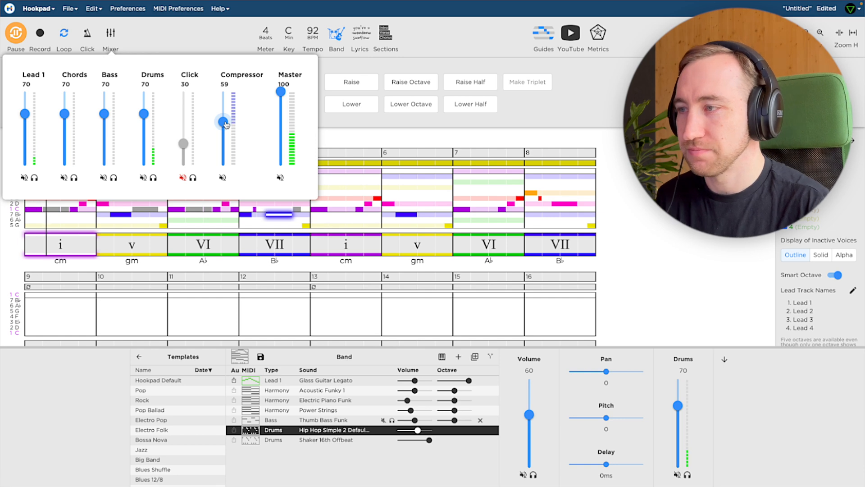
- Set the Lead 1 volume to 55 and the Power Strings volume to 40, and stop playback
left_click(344, 420)
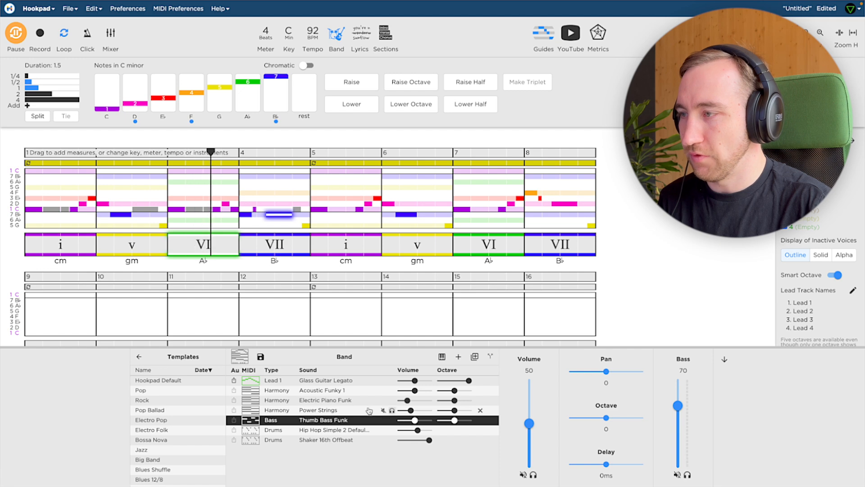
left_click(411, 382)
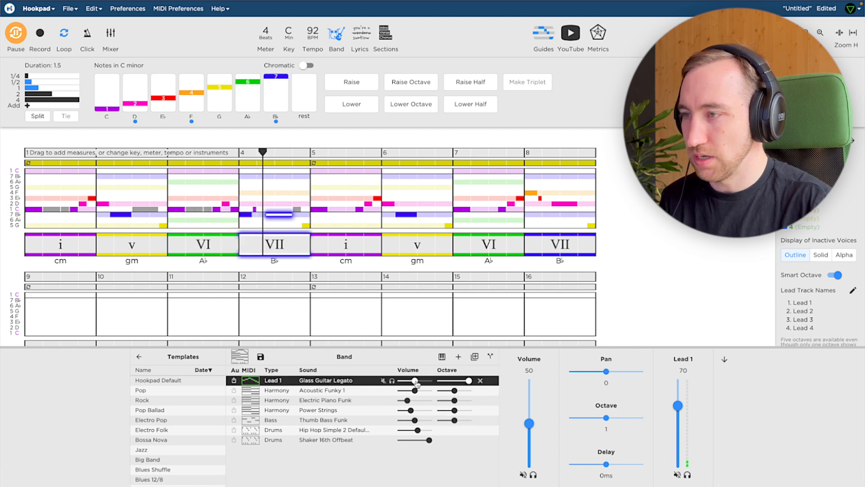
left_click_drag(529, 424, 530, 421)
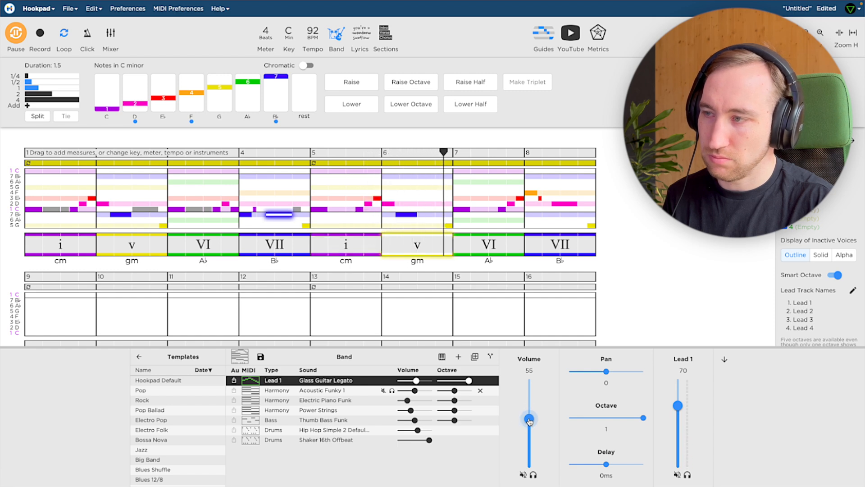
left_click(411, 410)
left_click_drag(529, 436, 533, 435)
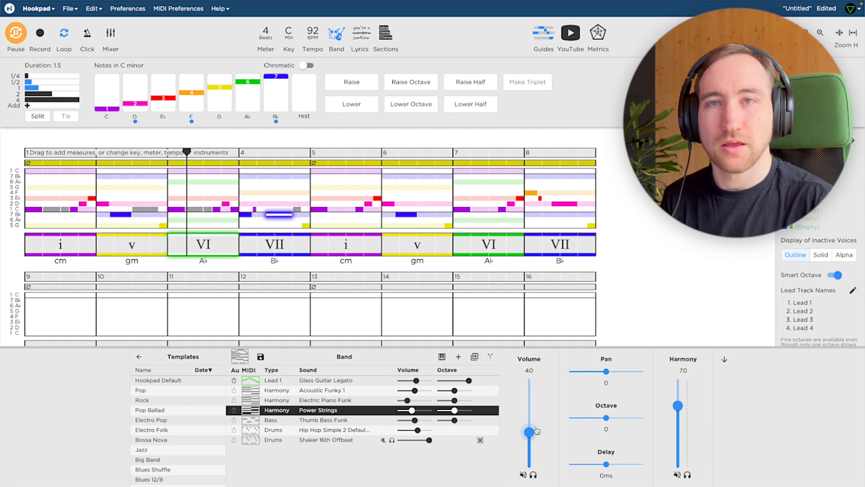
key("space")
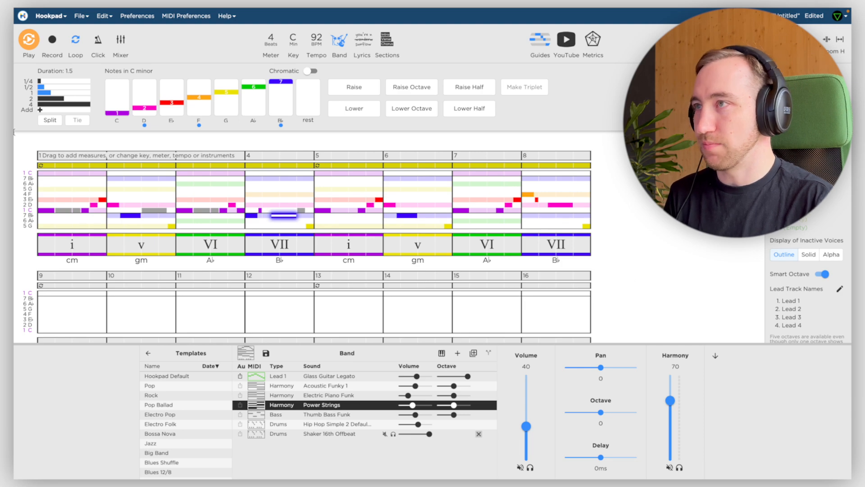
- Create a section named Chorus running from measure 1 to the next change
left_click(84, 155)
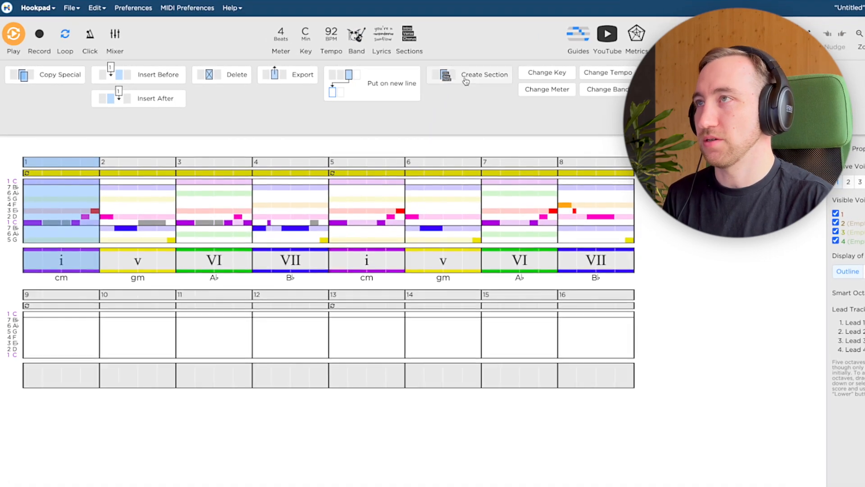
left_click(481, 78)
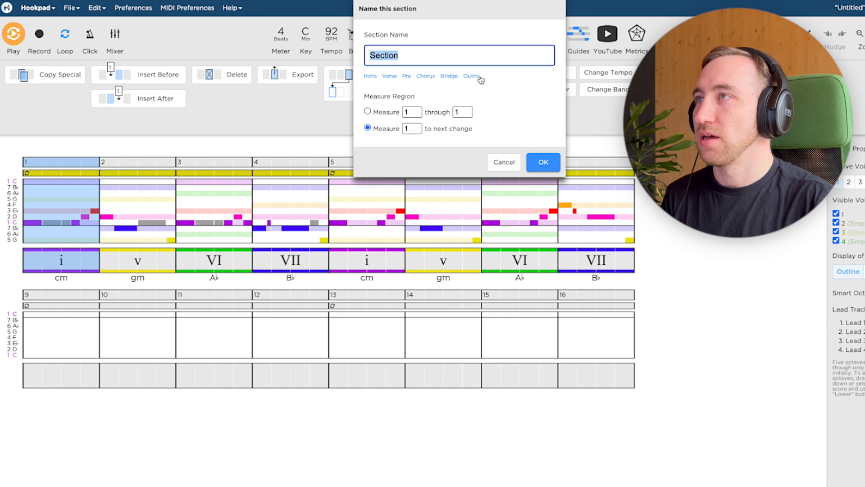
left_click(427, 76)
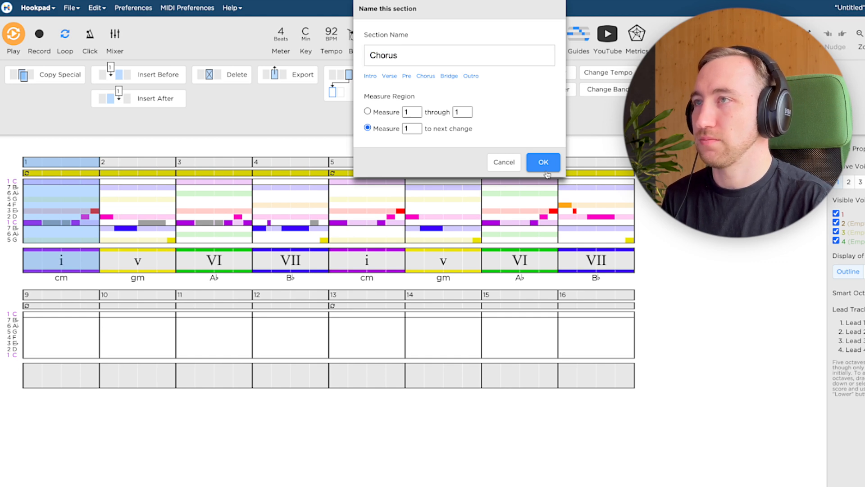
left_click(545, 169)
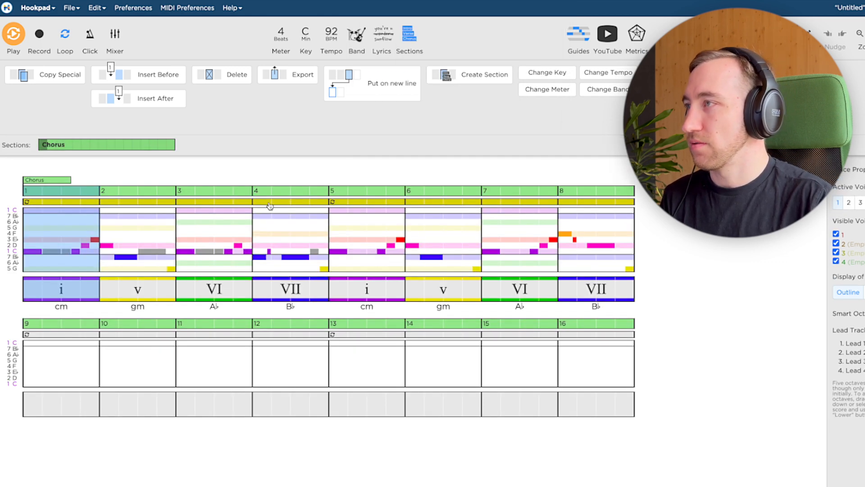
- Turn off the loop over measures 1 to 8 and delete the empty measures 9 to 16
left_click(269, 202)
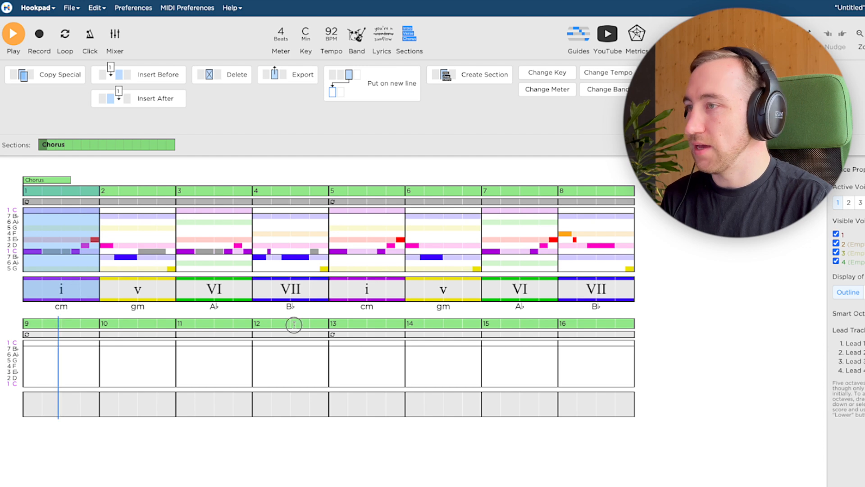
left_click_drag(294, 325, 651, 323)
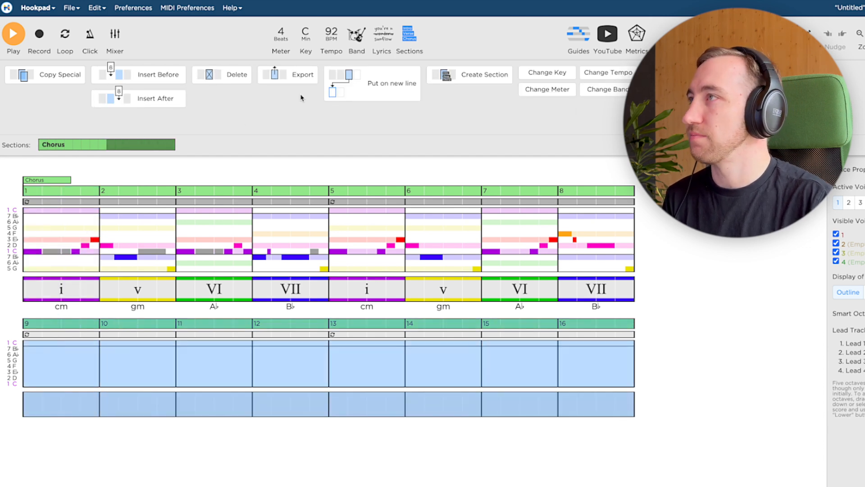
left_click(231, 76)
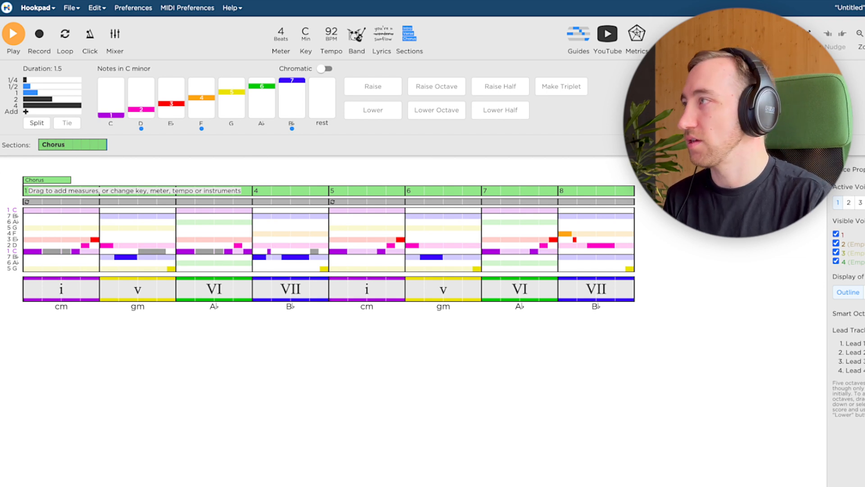
- Copy the Chorus section and paste it twice directly after the original
left_click(79, 151)
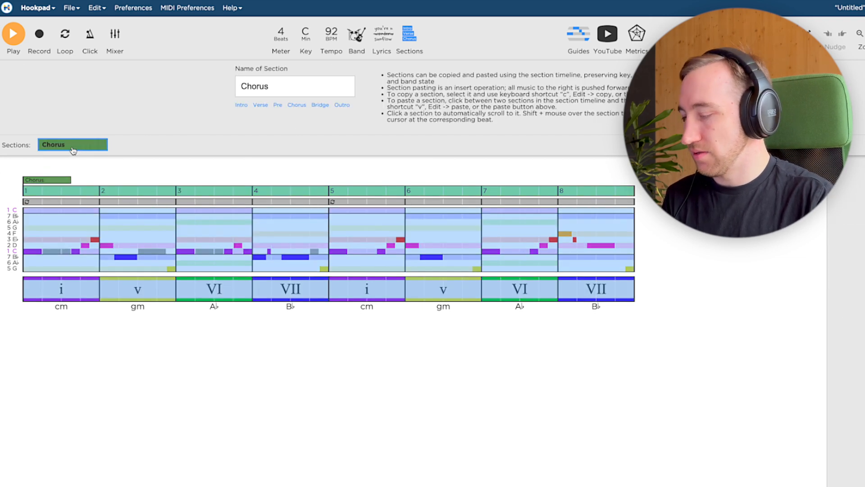
key("c")
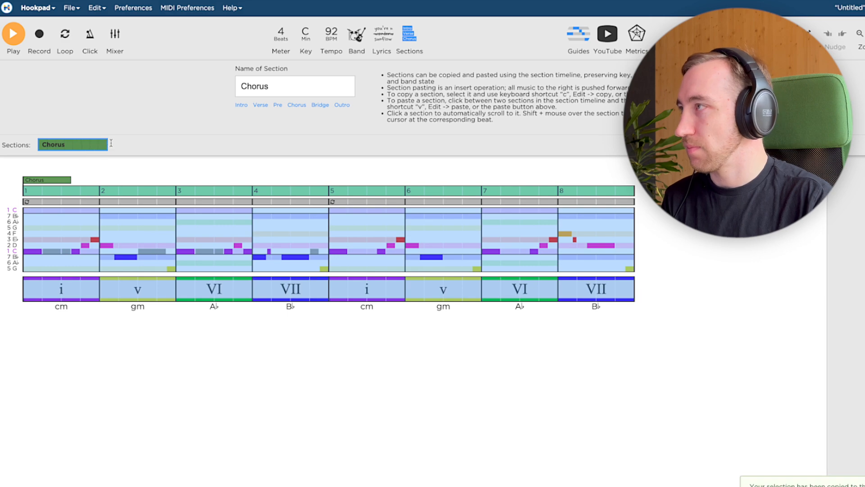
left_click(110, 145)
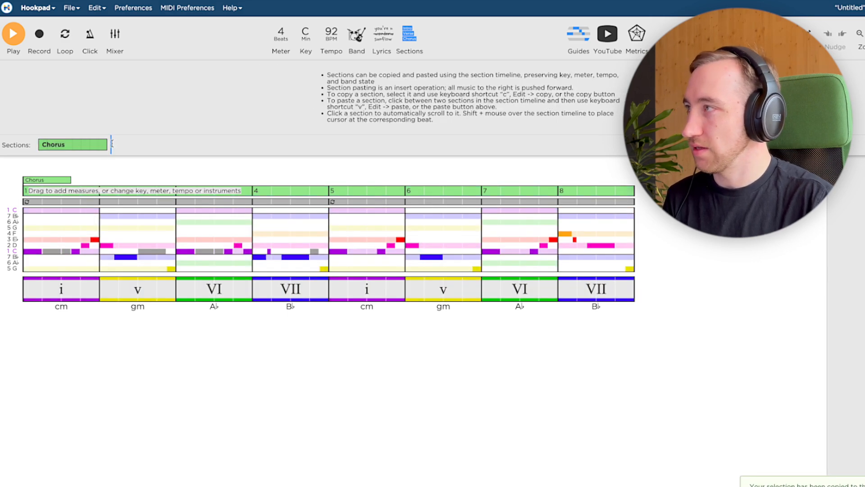
key("v")
key("v")
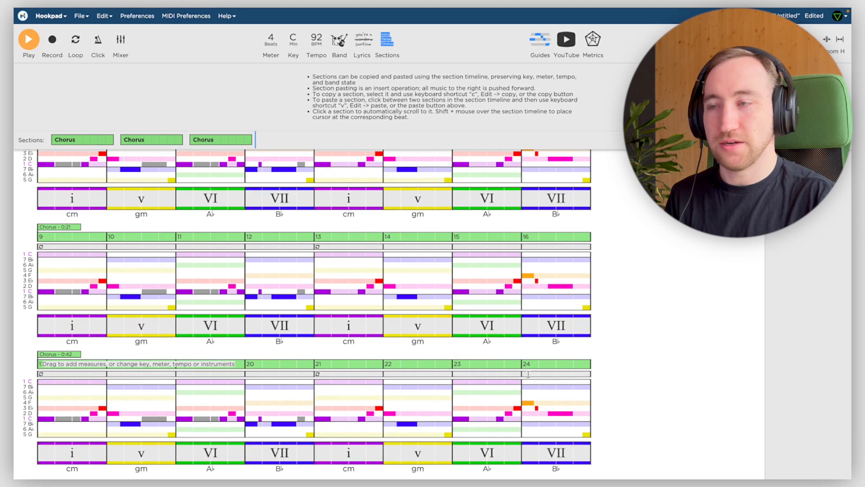
- Rename the second Chorus section, starting at measure 9, as Verse
scroll(660, 340, "up", 2)
left_click(62, 300)
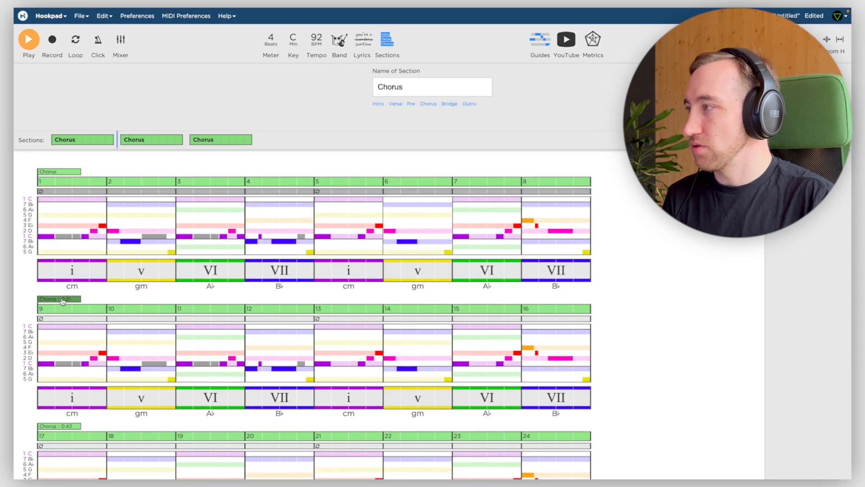
left_click(146, 142)
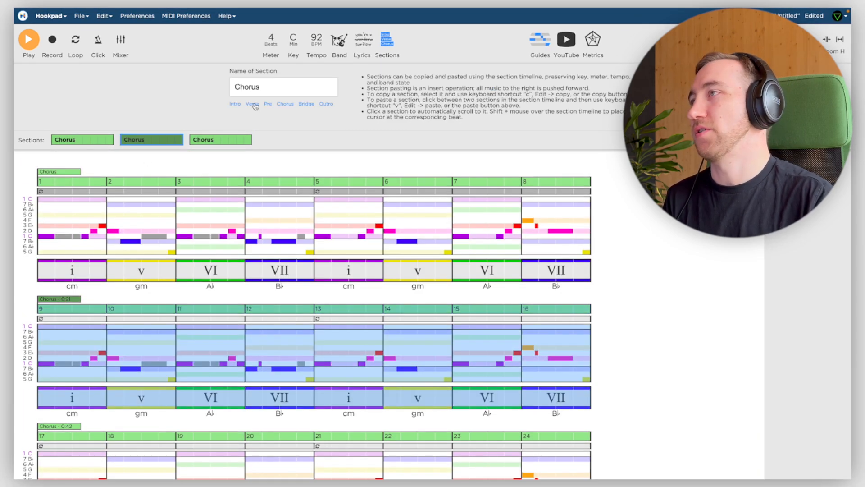
- Delete all the melody notes in the Verse, measures 9 to 16, keeping its chords
left_click(52, 334)
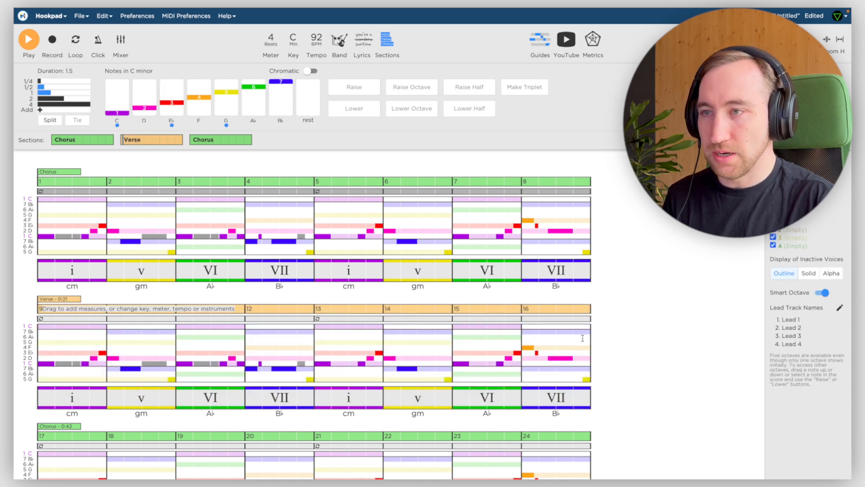
left_click_drag(589, 327, 41, 384)
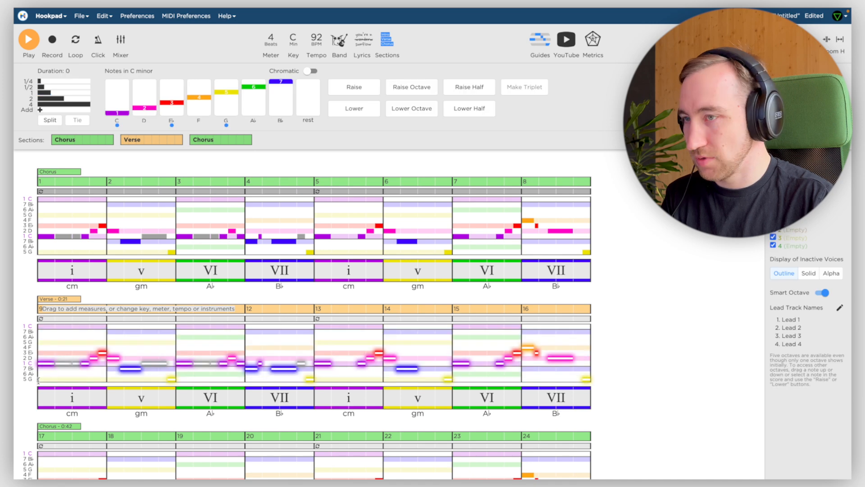
key("Delete")
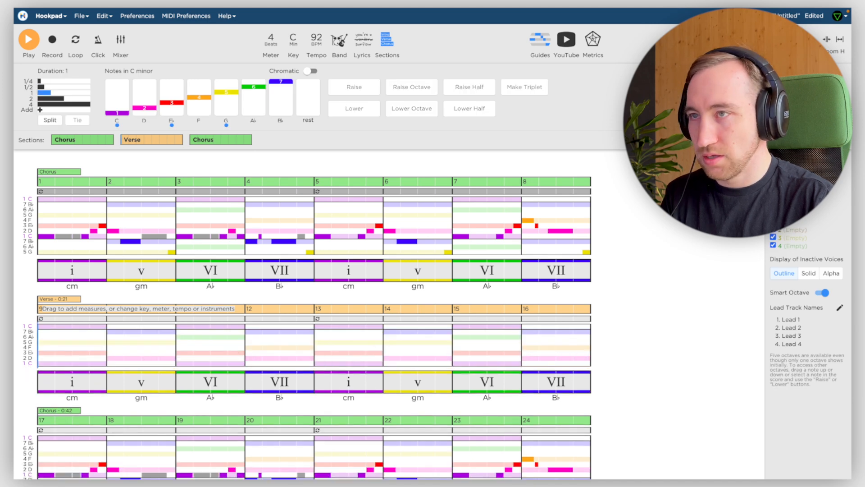
- Delete the final low G note in measures 8 and 24, at the end of both Chorus sections
left_click(585, 251)
scroll(639, 402, "down", 2)
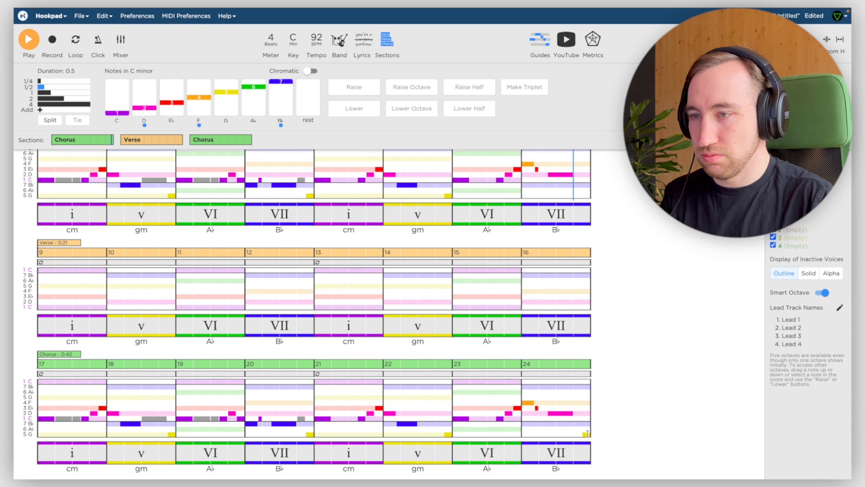
left_click(587, 433)
scroll(618, 369, "up", 2)
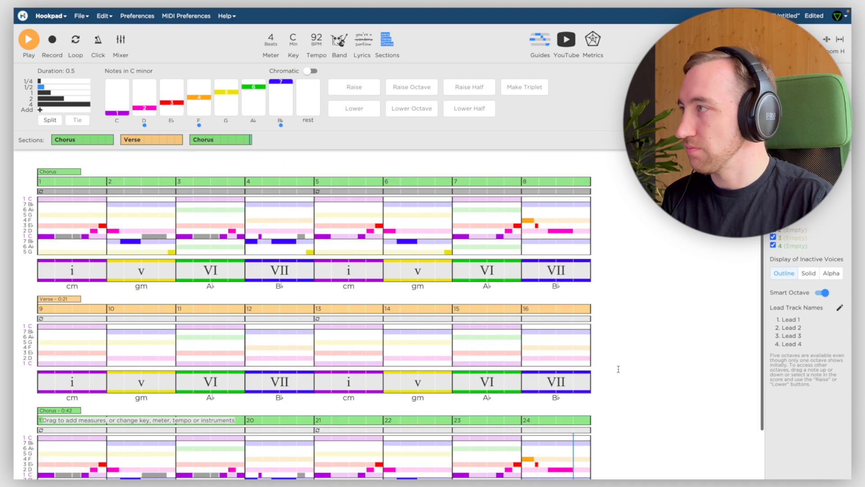
- Play the song from measure 7 into the Verse, and from measure 15 into the last Chorus
left_click(456, 212)
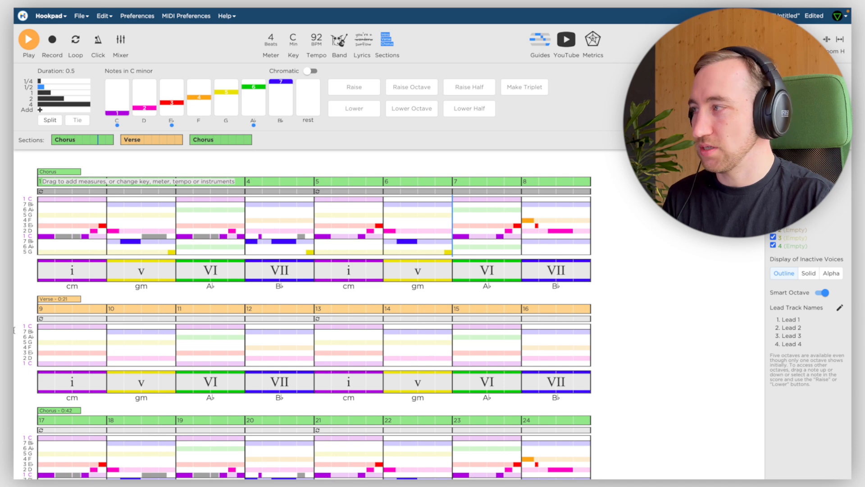
key("space")
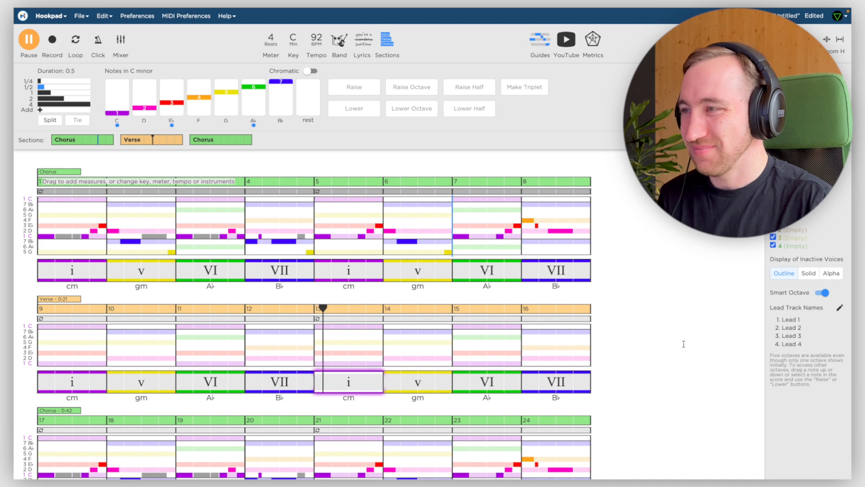
key("space")
key("space")
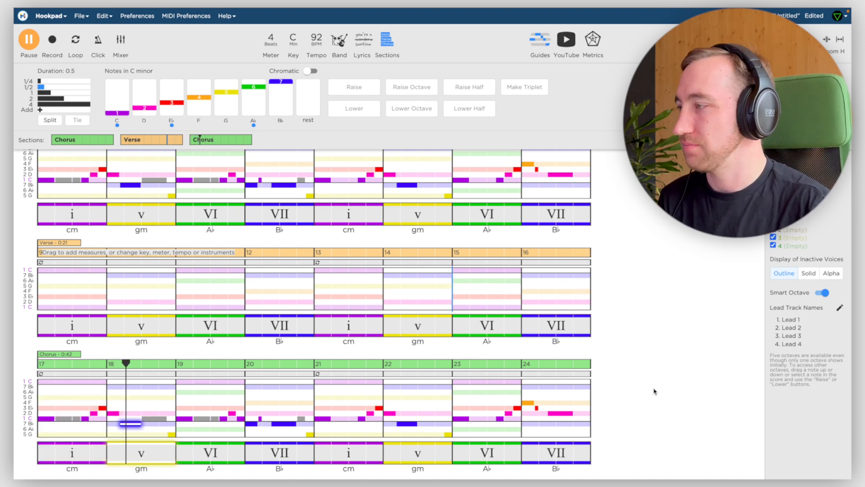
key("space")
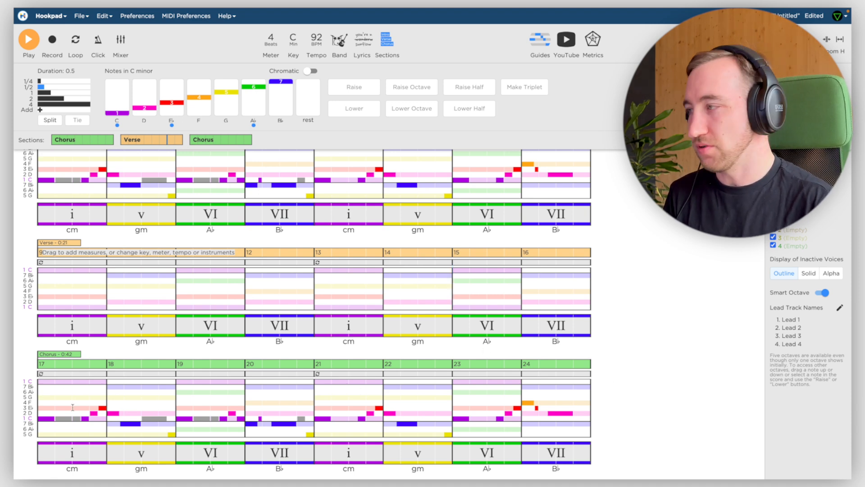
- Add a band change from measure 17, the start of the last Chorus, to the next change
left_click(80, 364)
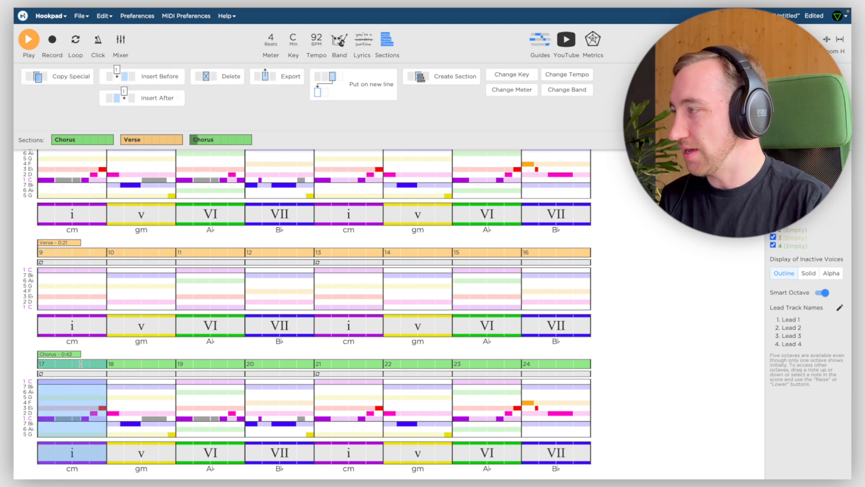
left_click(569, 90)
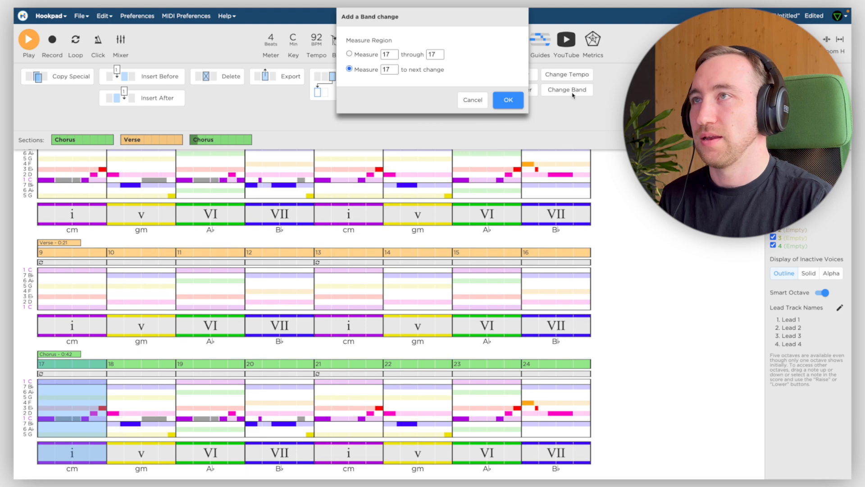
left_click(508, 100)
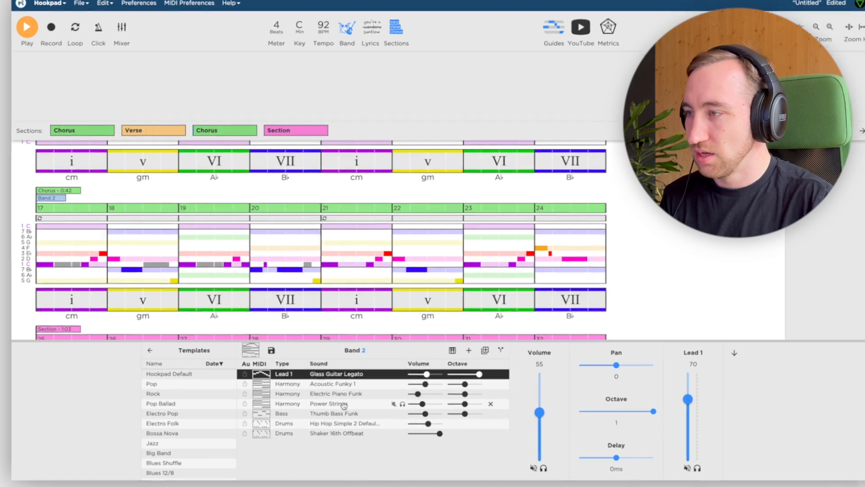
- Duplicate the Power Strings harmony track twice in Band 2 and mute the lowest copy
left_click(335, 405)
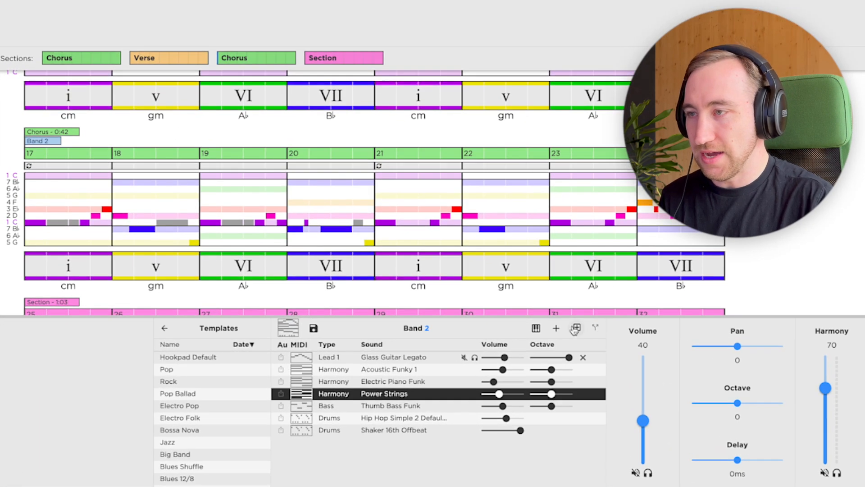
left_click(576, 328)
left_click(576, 328)
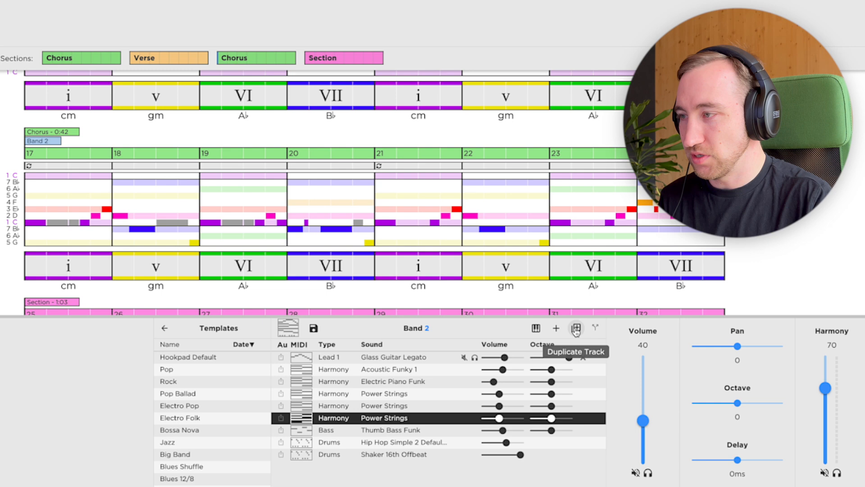
left_click(408, 408)
left_click(463, 419)
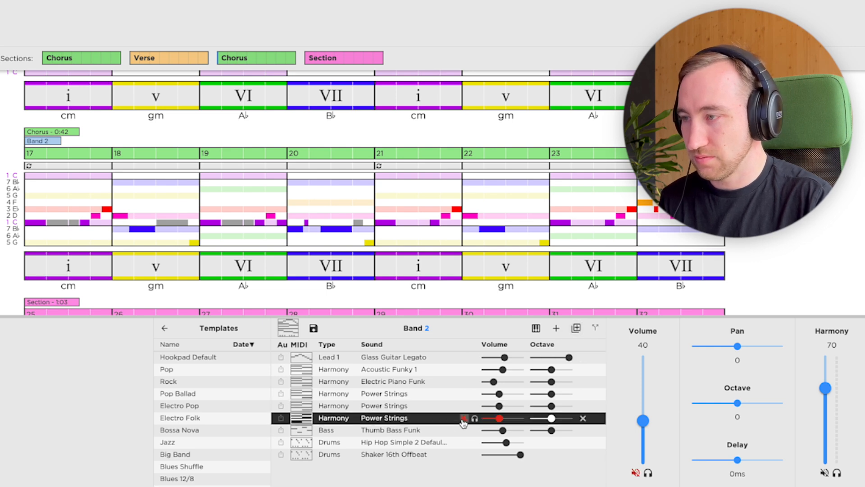
- Change the sound of the middle Power Strings track in Band 2 to the Synth Vox synth pad
left_click(412, 407)
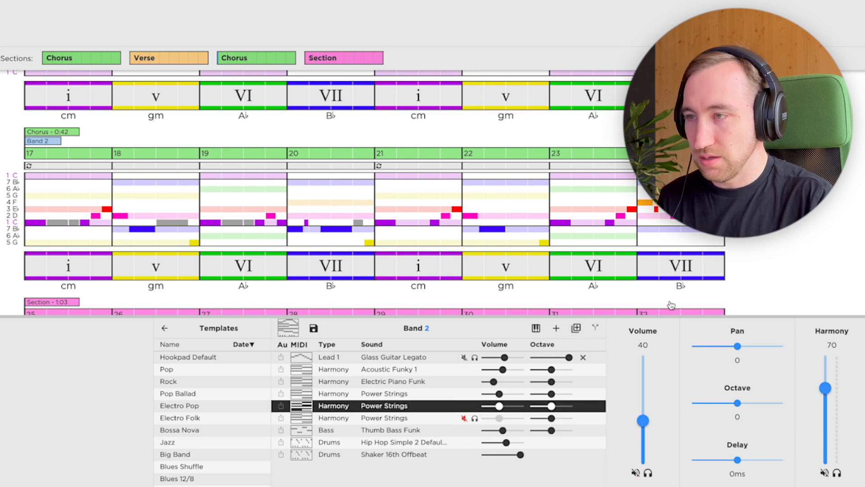
left_click(535, 328)
left_click(645, 385)
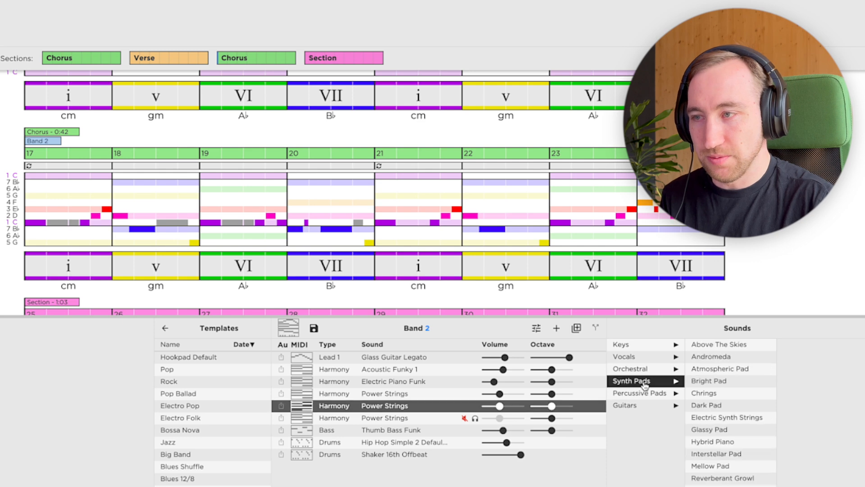
scroll(757, 423, "down", 4)
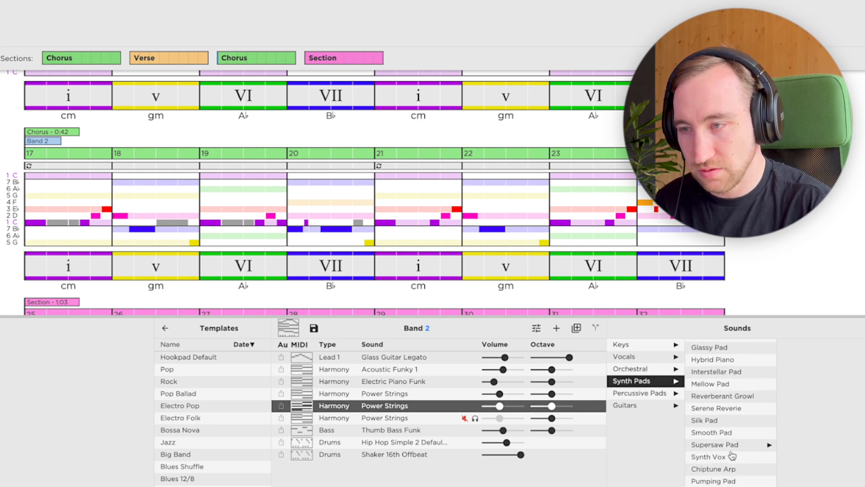
left_click(730, 457)
- Play the last Chorus, solo the Synth Vox and first Power Strings tracks together, and stop playback
key("space")
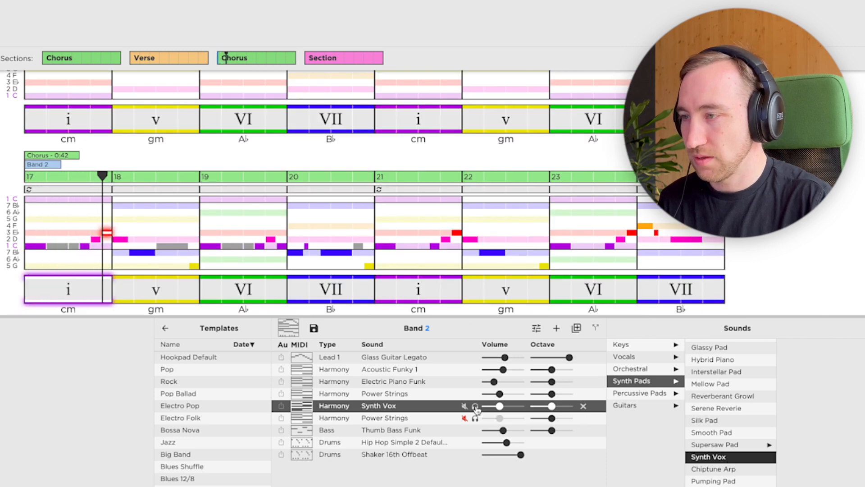
left_click(475, 406)
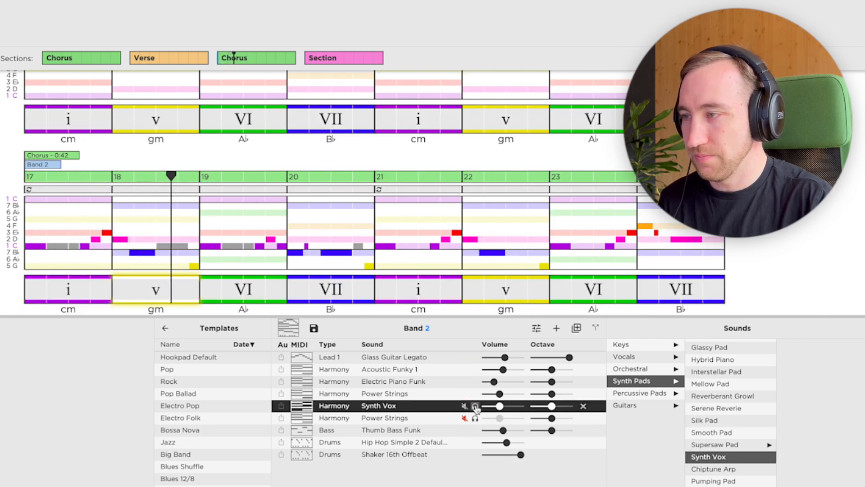
left_click(475, 394)
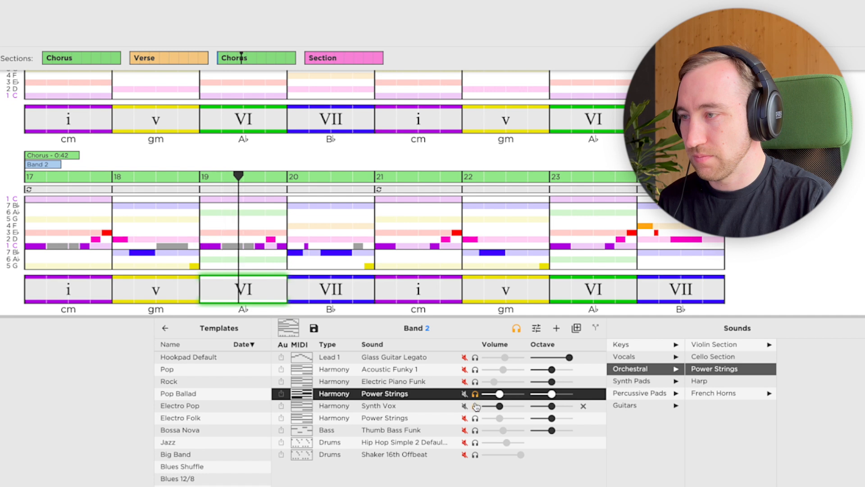
key("space")
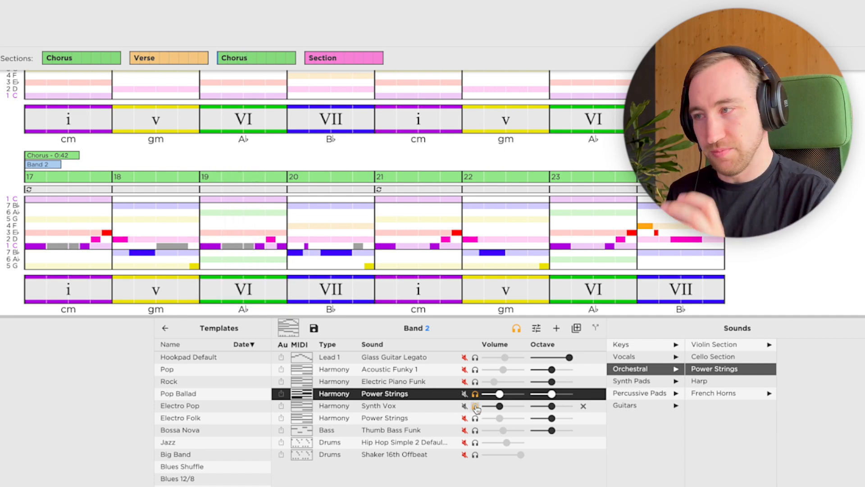
- Lower the Synth Vox track's volume to 28 and clear the solos on the Synth Vox and Power Strings tracks
left_click(476, 406)
left_click(498, 406)
left_click_drag(499, 407, 494, 407)
left_click(476, 406)
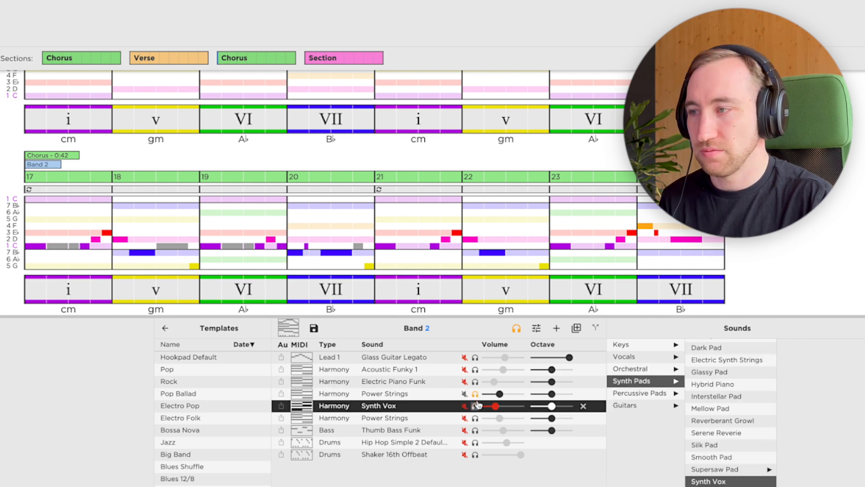
left_click(475, 394)
- Play the last Chorus with the full band, muting and unmuting Synth Vox to compare the mix
key("space")
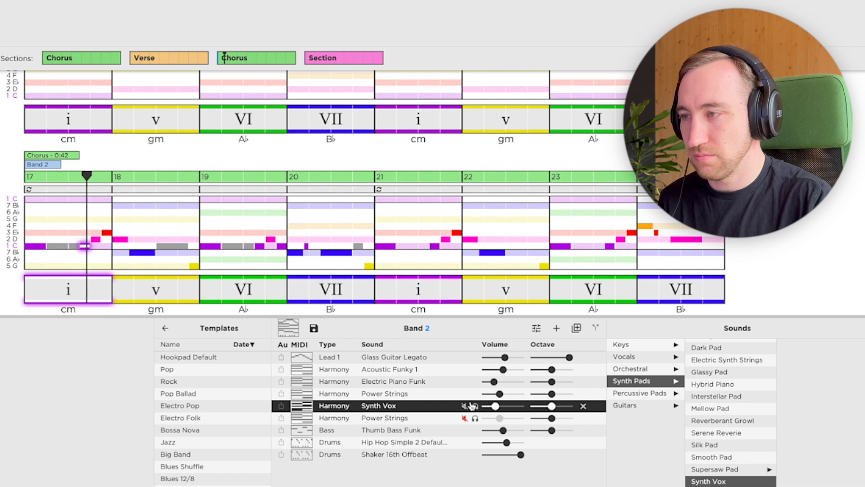
left_click(465, 406)
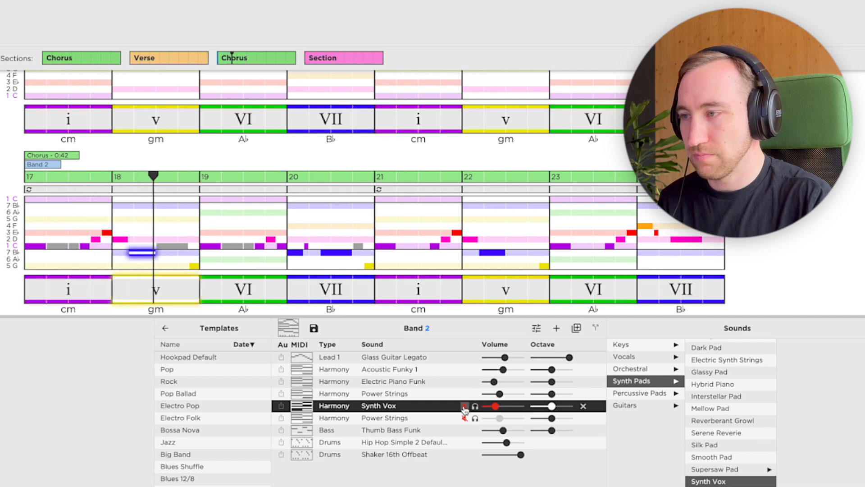
left_click(465, 406)
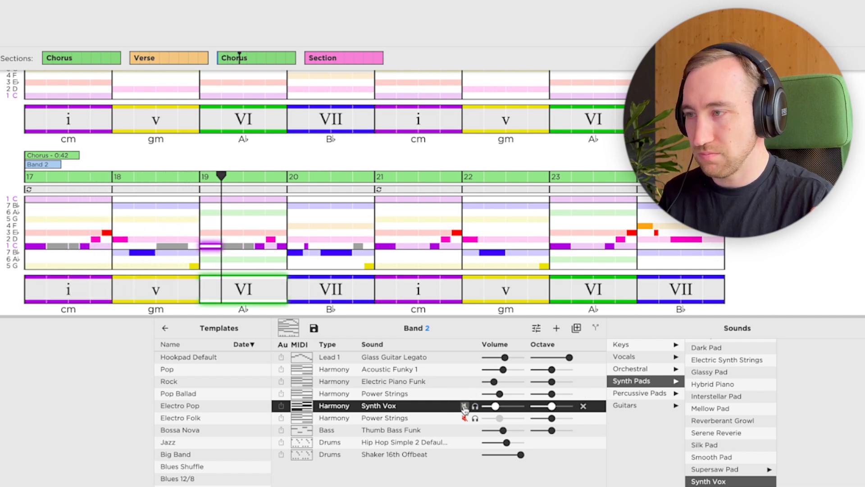
- Change the sound of the muted Power Strings track in Band 2 to the Rock Sustain guitar
left_click(422, 419)
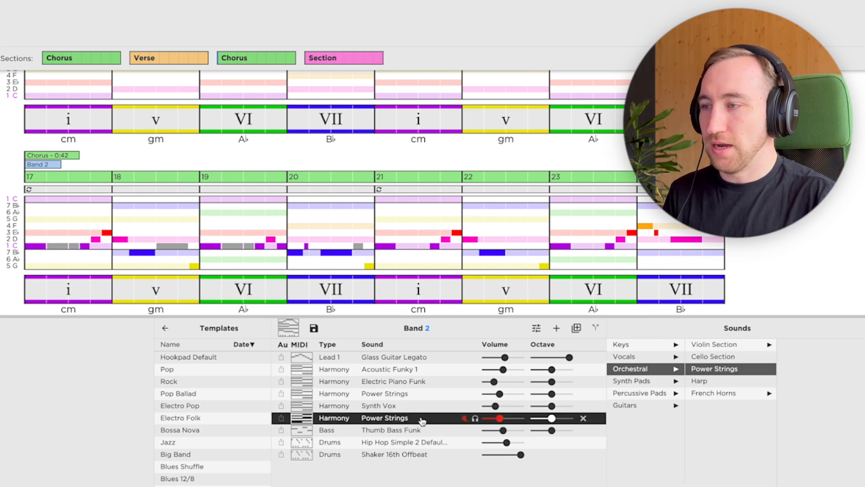
left_click(646, 406)
left_click(723, 346)
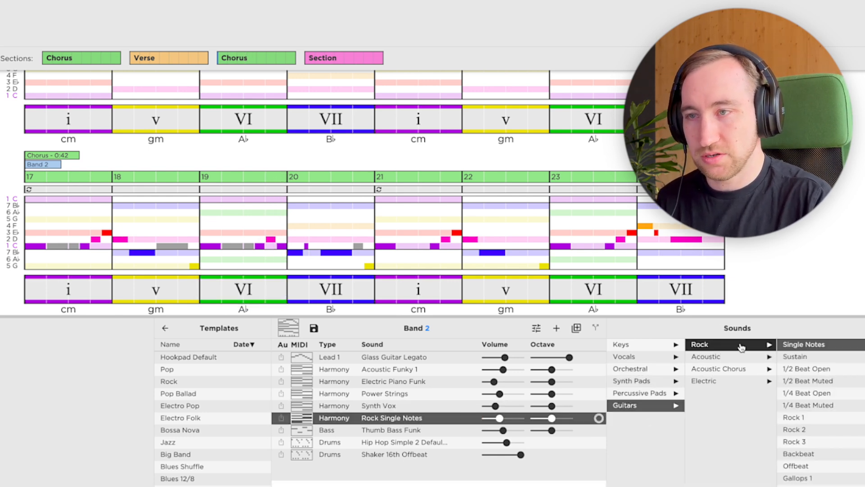
left_click(832, 357)
- Set the Rock Sustain track's volume to 12 in its mixing controls while playing the Chorus
key("space")
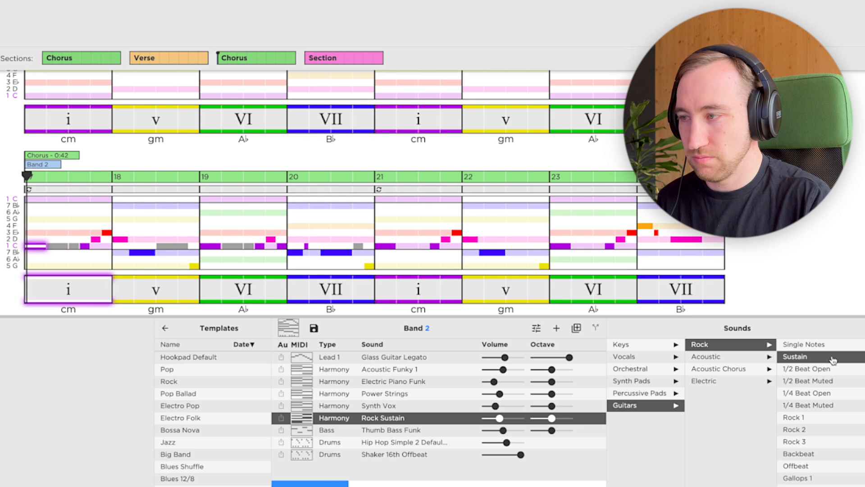
left_click_drag(501, 419, 492, 418)
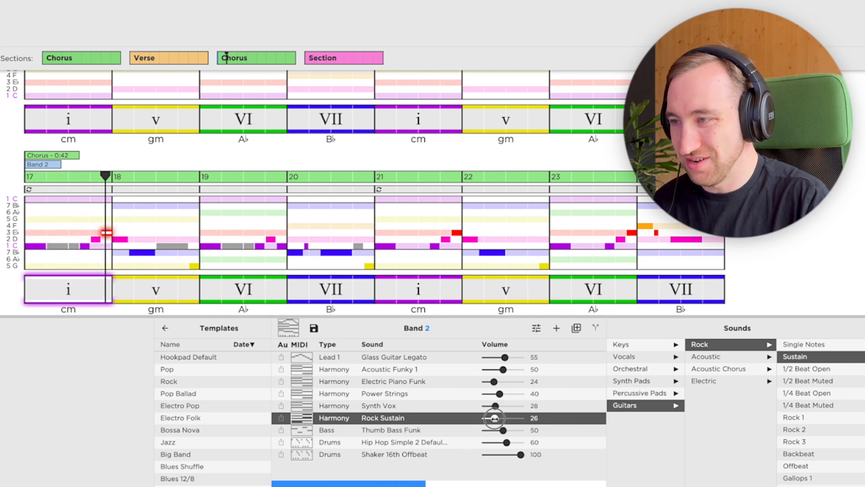
left_click(536, 328)
left_click(645, 444)
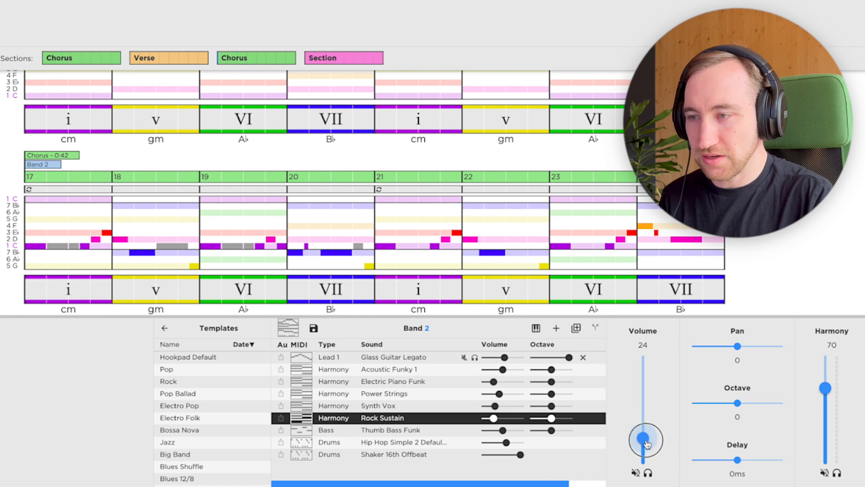
left_click_drag(646, 450, 647, 454)
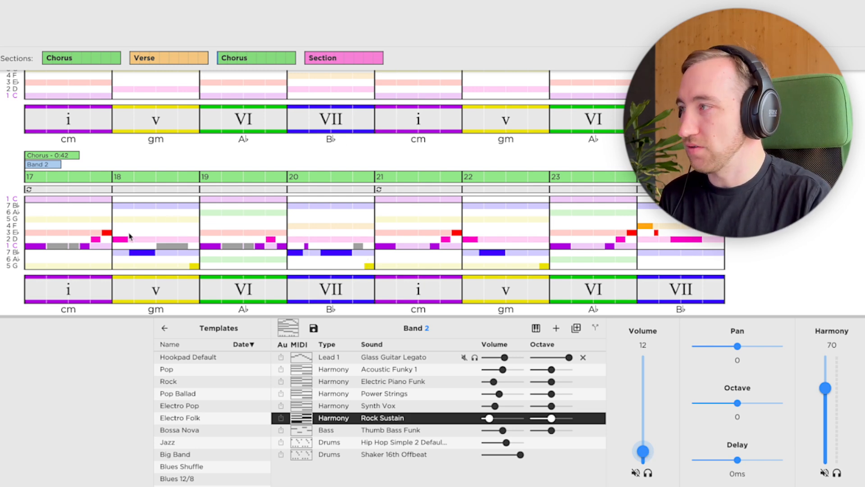
- Play the last Chorus from measure 17, and play the transition into it from measure 15 of the Verse
left_click(26, 211)
key("space")
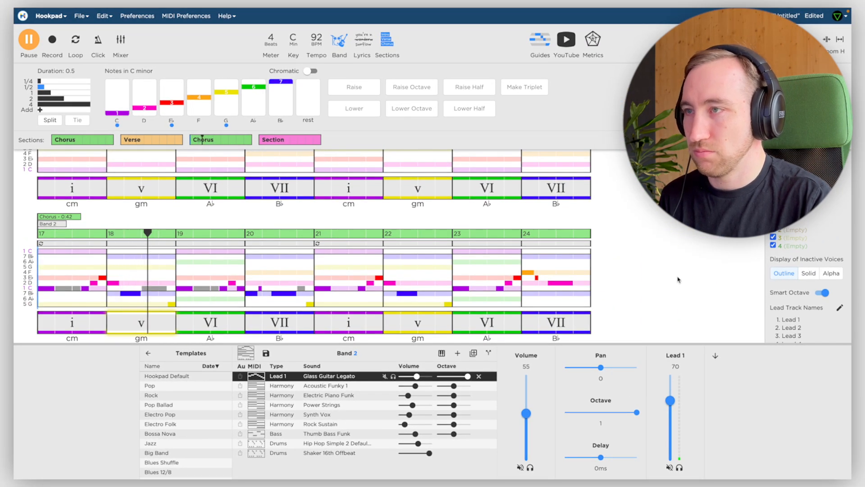
scroll(677, 279, "up", 1)
scroll(680, 257, "up", 1)
key("space")
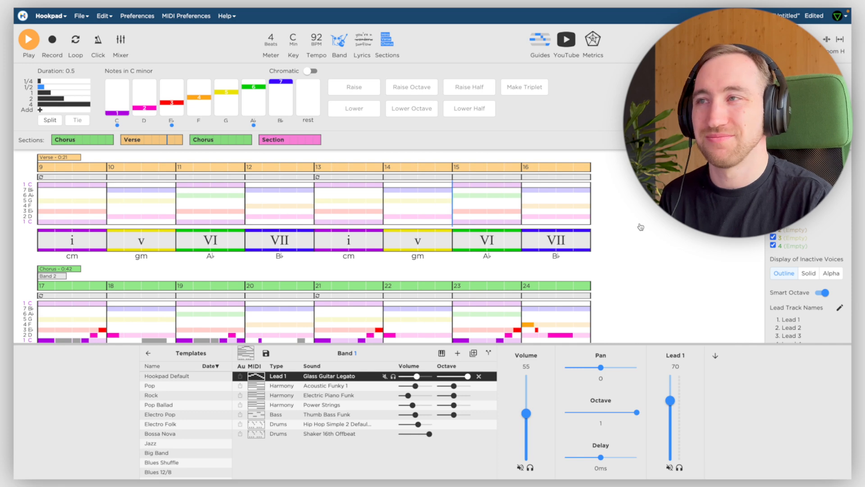
key("space")
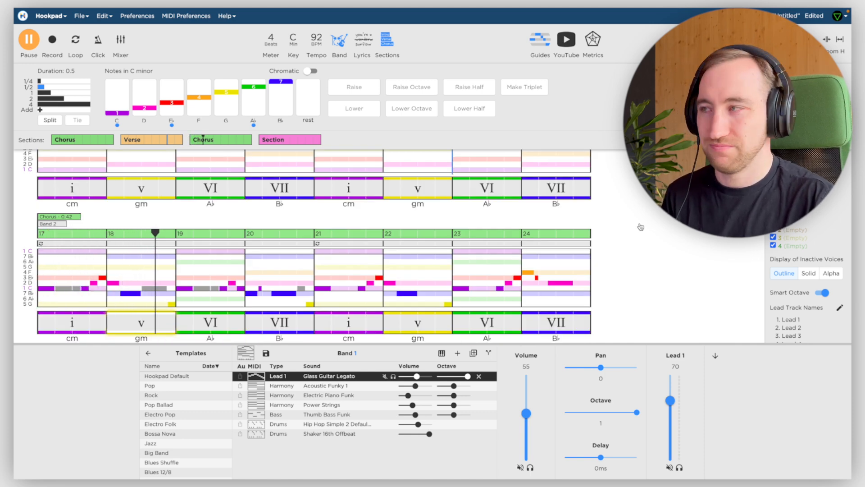
key("space")
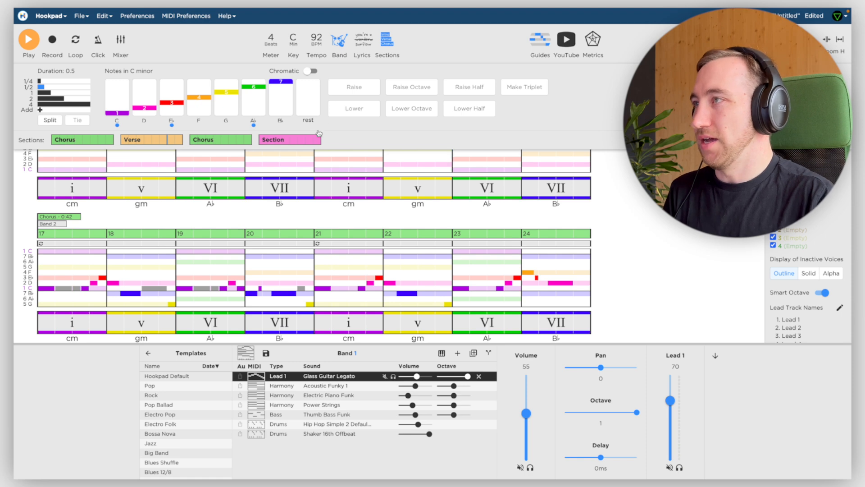
- Delete the empty unnamed section at the song's end and paste a copy of the Verse after the last Chorus
left_click(290, 140)
key("Delete")
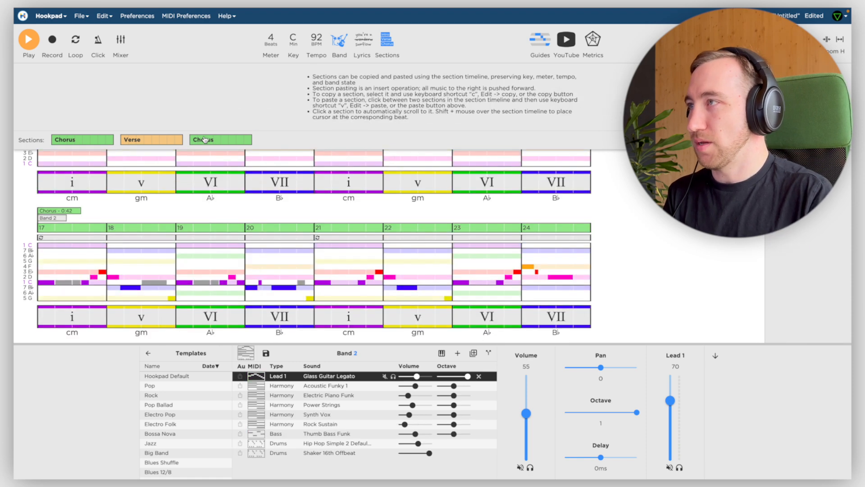
left_click(172, 141)
key("c")
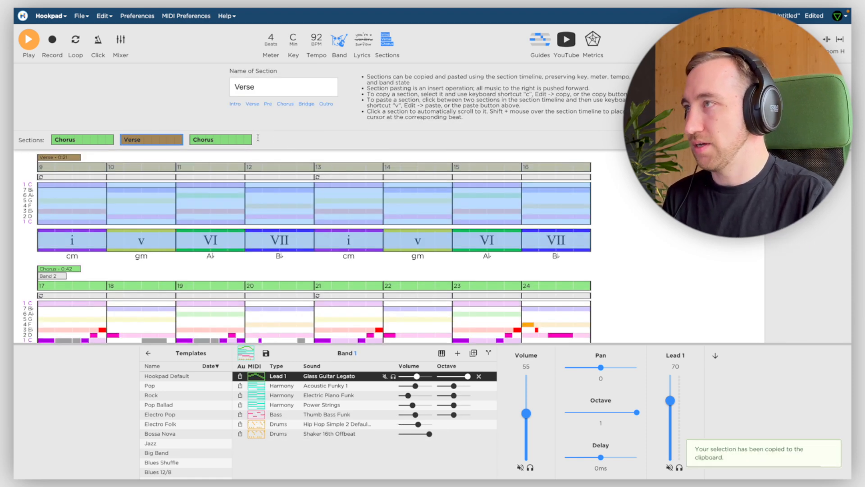
left_click(258, 139)
key("v")
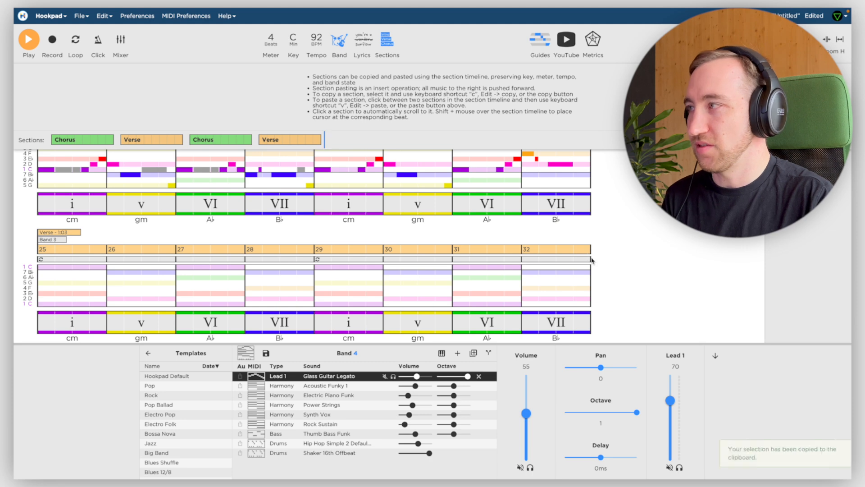
- Play from measure 23 into the second Verse, hide the band editor and stop playback
scroll(590, 260, "up", 1)
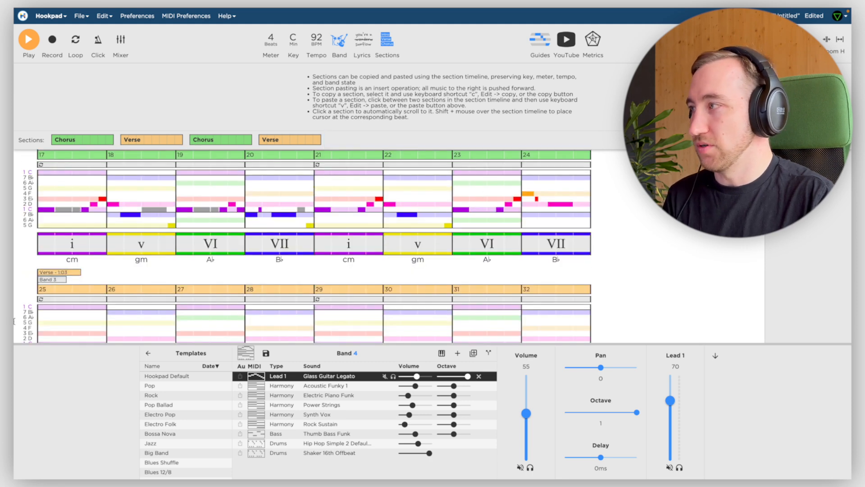
left_click(460, 185)
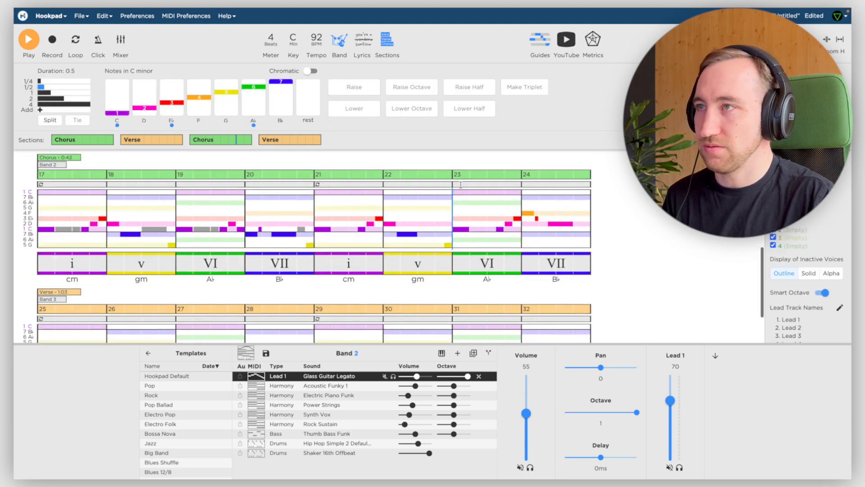
key("space")
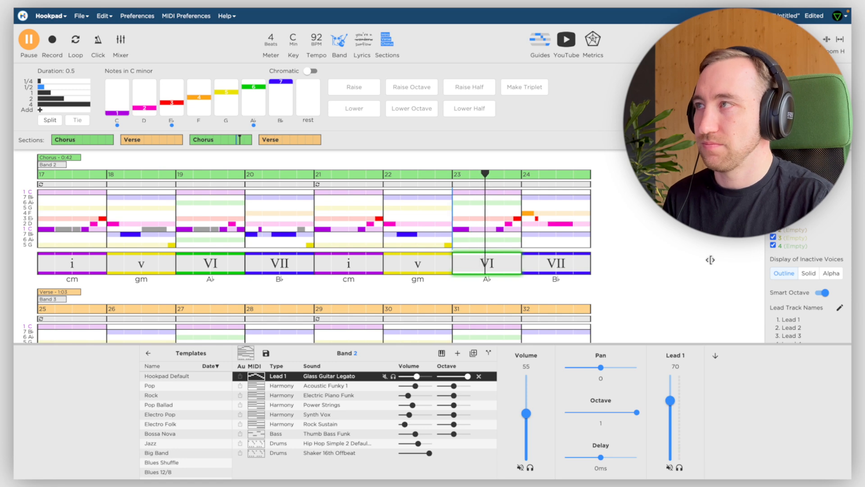
key("b")
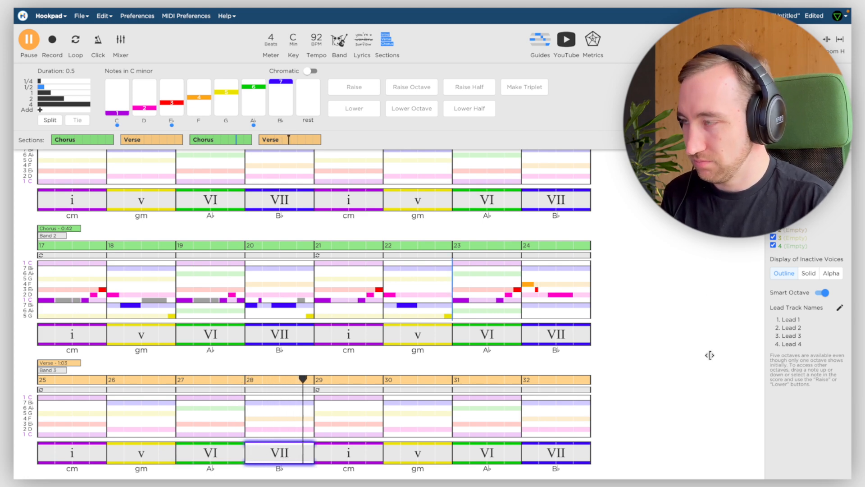
key("space")
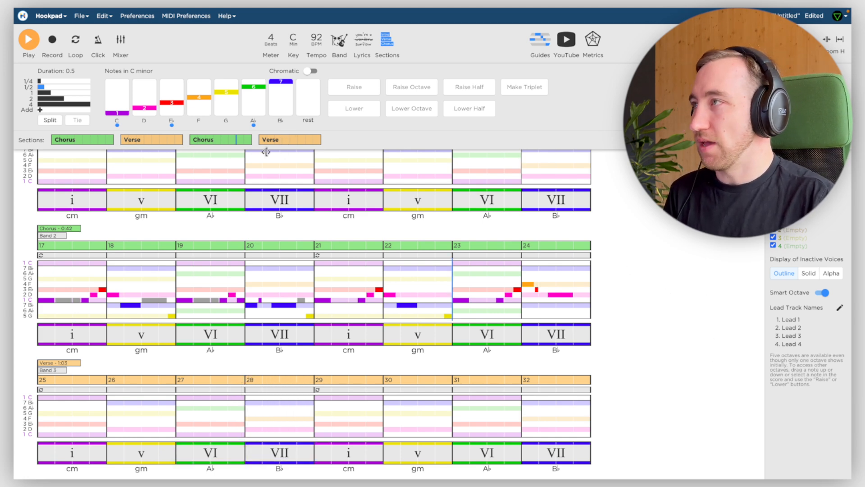
- Copy the second Chorus, measures 17 to 24, and paste it after the second Verse
left_click(227, 142)
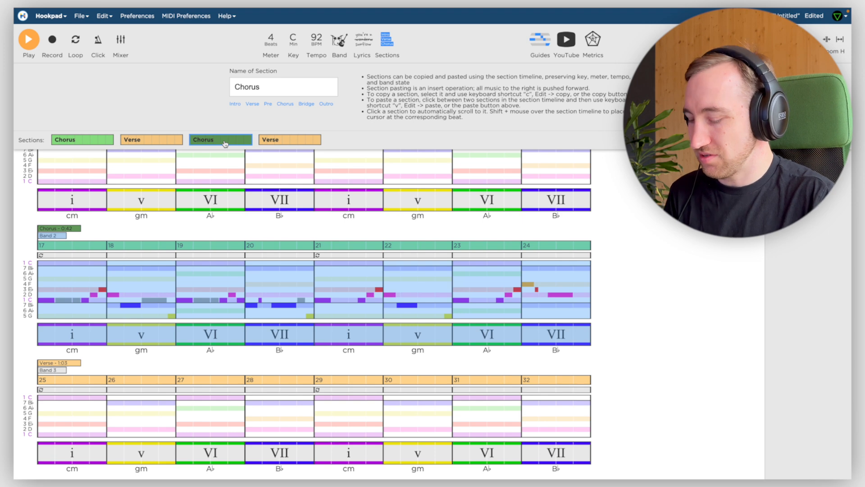
key("c")
left_click(327, 138)
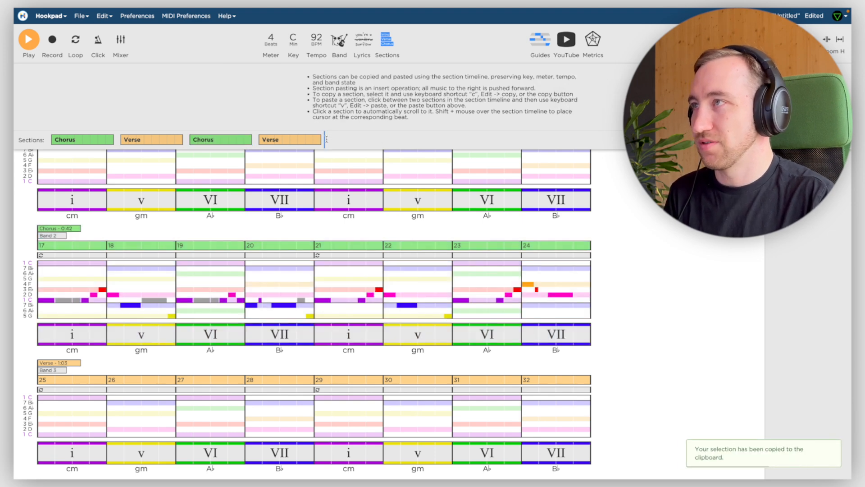
key("v")
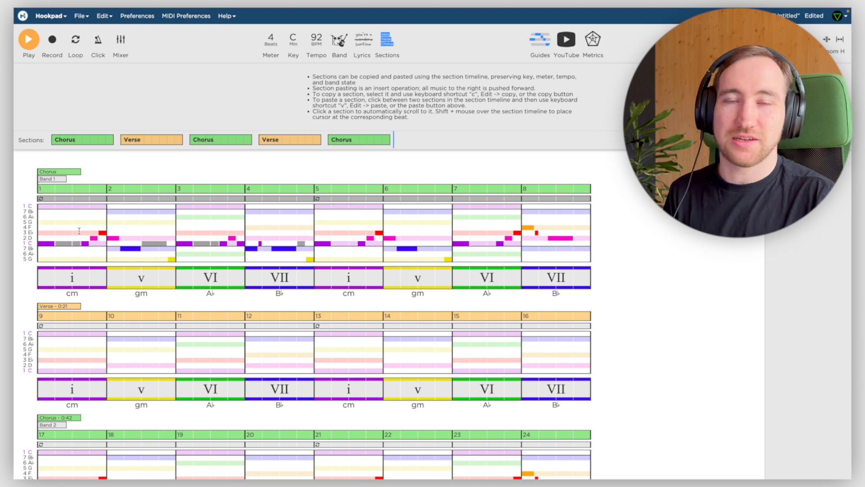
- Play the arranged song from measure 1 through into the second Verse and stop playback
left_click(39, 220)
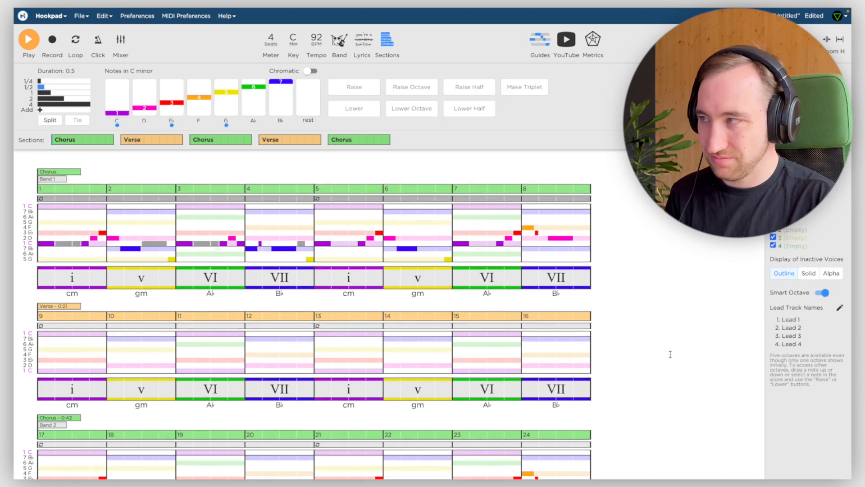
key("space")
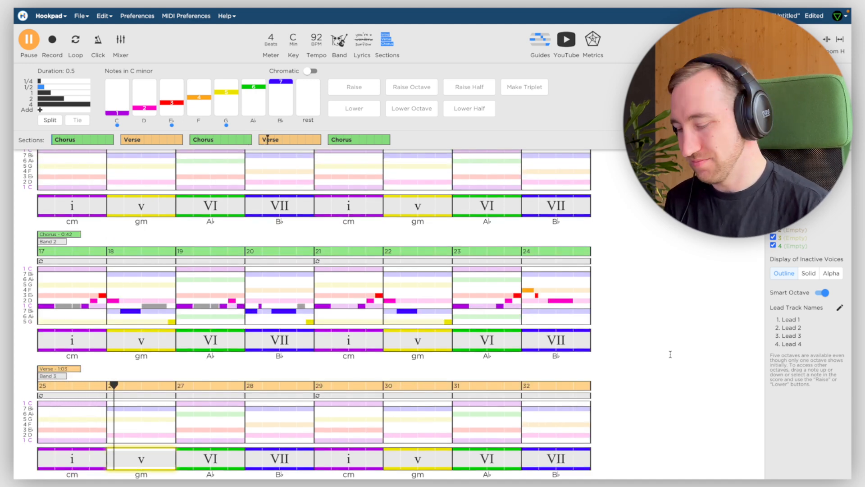
key("space")
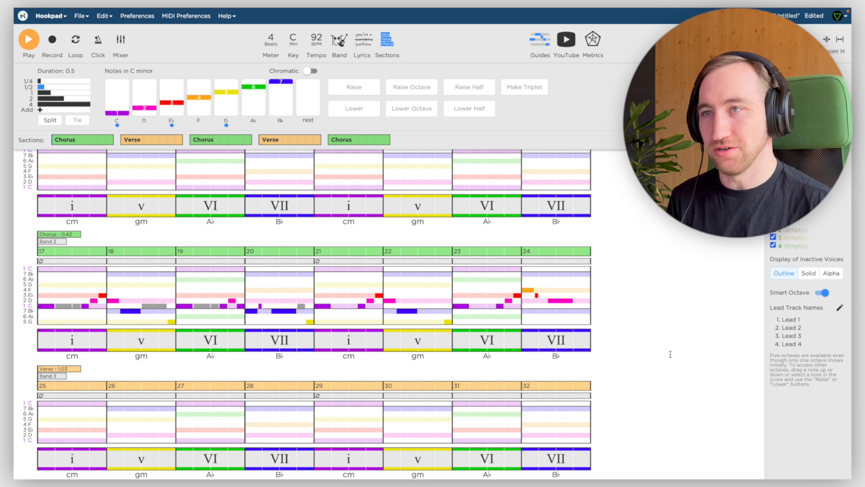